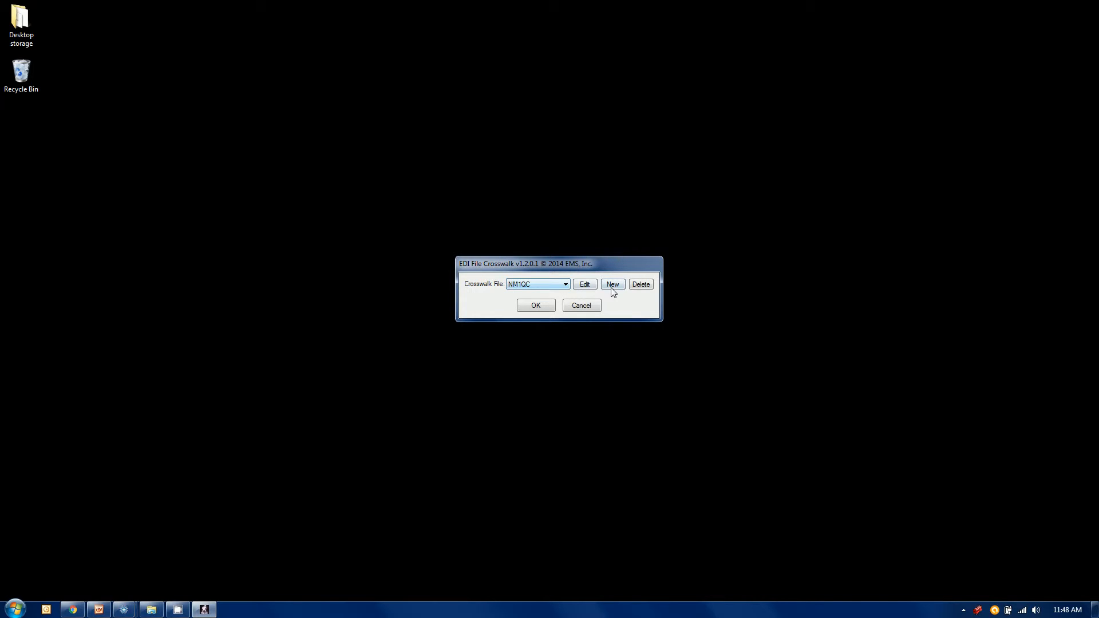
# Step: Create a new crosswalk rule set named TESTING
pyautogui.click(612, 285)
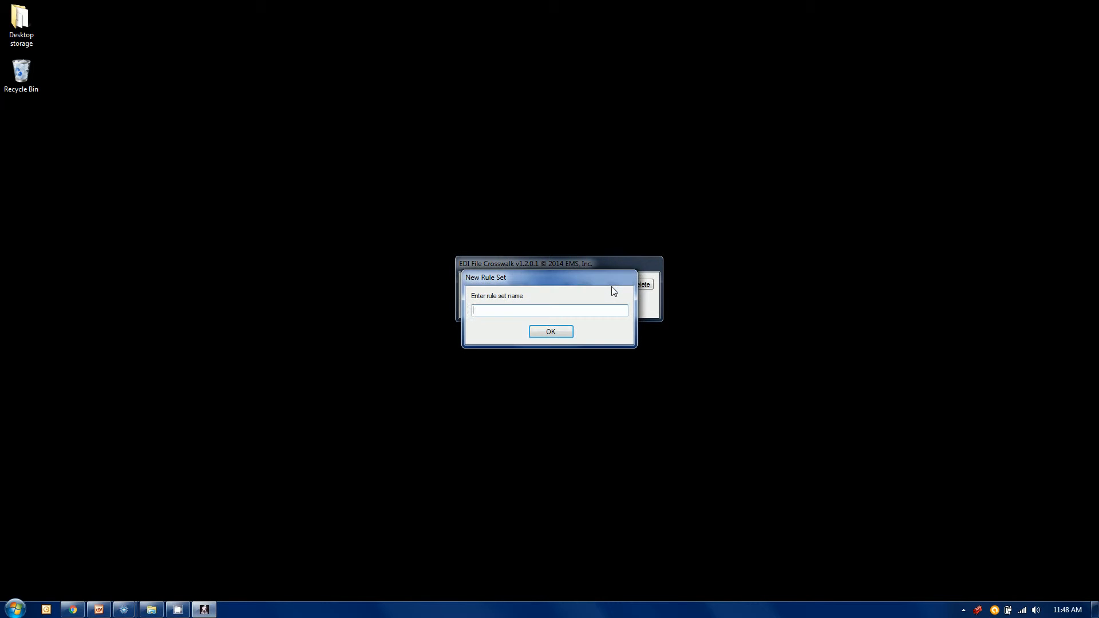
pyautogui.write('testing')
pyautogui.click(551, 331)
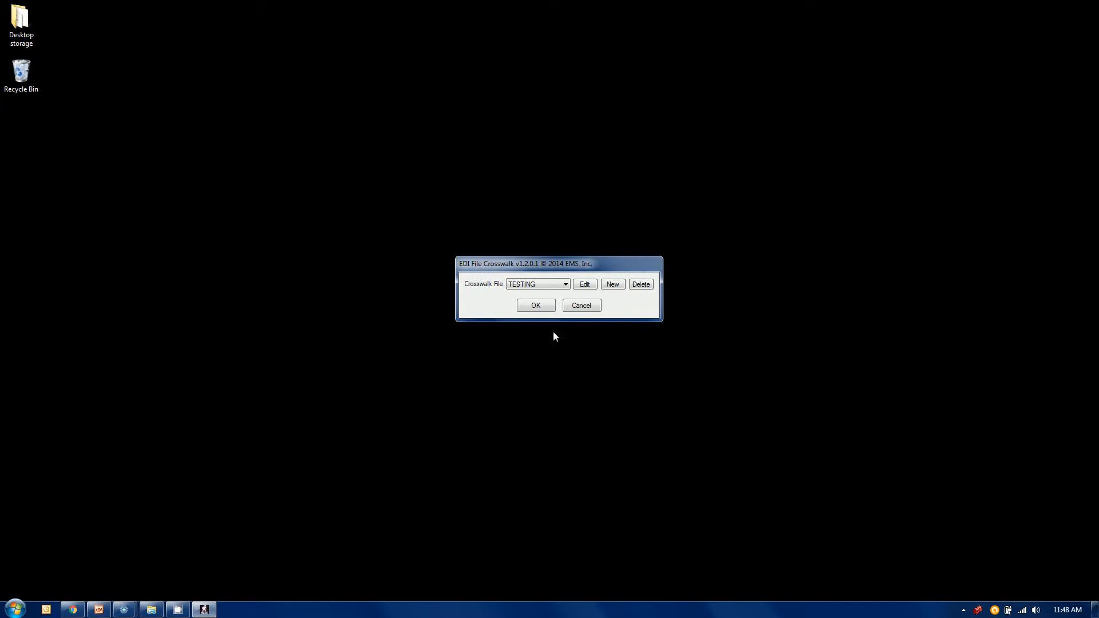
# Step: Open the TESTING rule set's blank definition to view its fields, and close it without saving
pyautogui.click(537, 283)
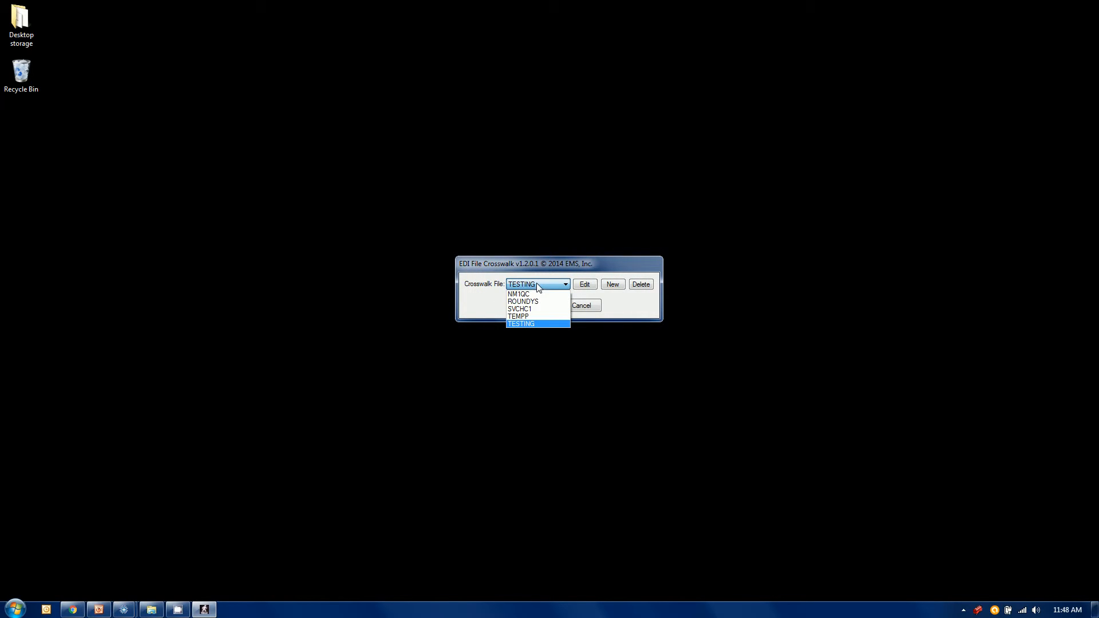
pyautogui.click(527, 324)
pyautogui.click(586, 285)
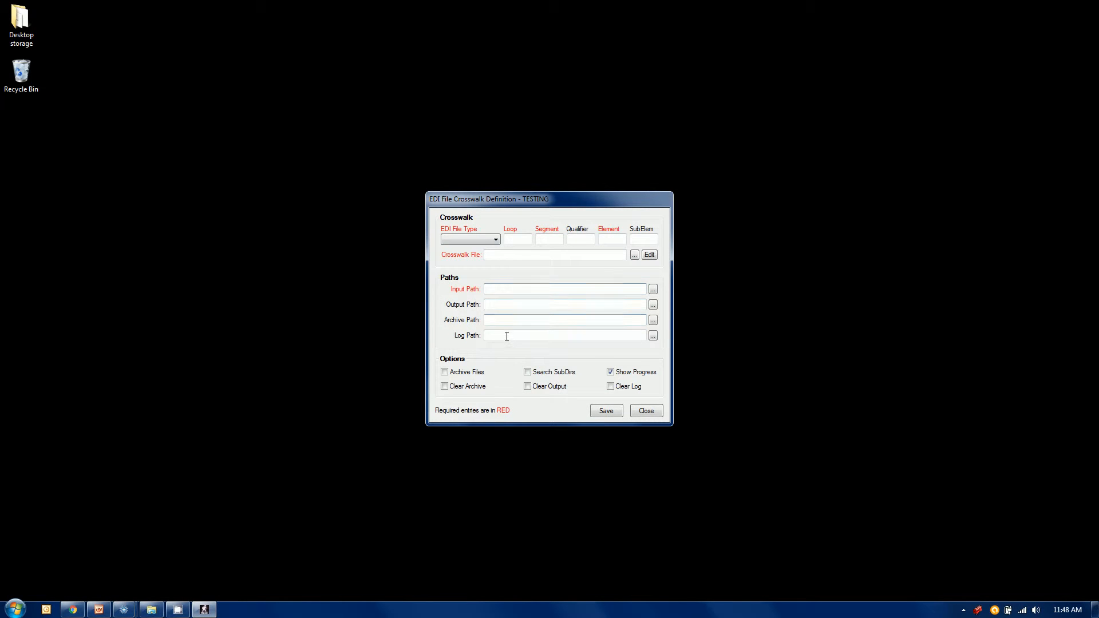
pyautogui.click(645, 411)
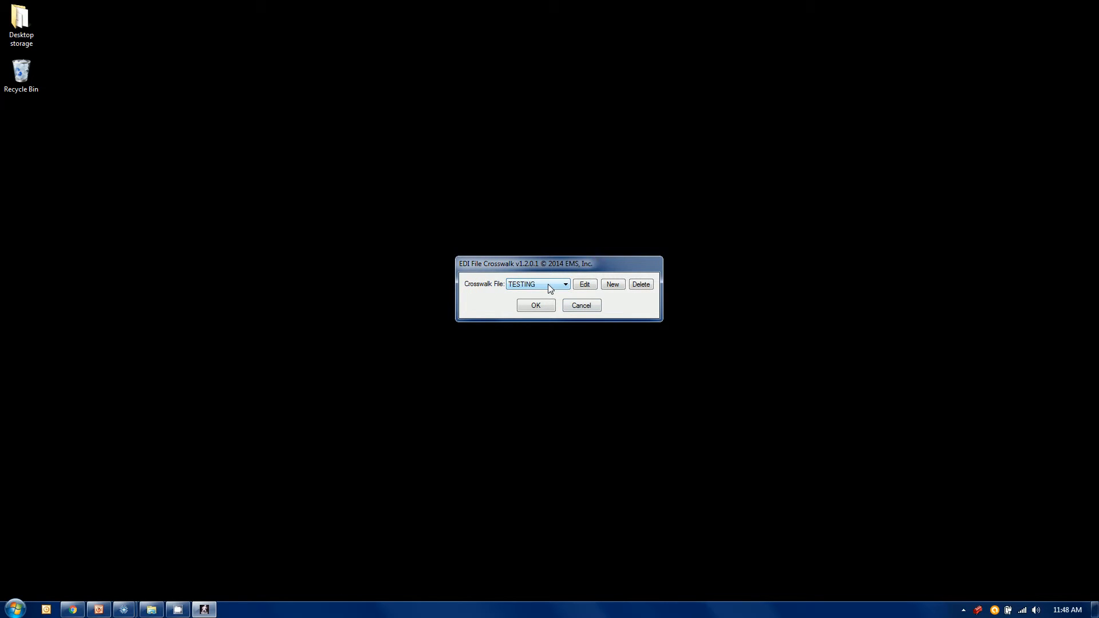
# Step: Open the NM1QC rule set's definition for editing and move its window aside
pyautogui.click(550, 289)
pyautogui.click(520, 294)
pyautogui.click(586, 283)
pyautogui.moveTo(611, 198); pyautogui.dragTo(652, 189)
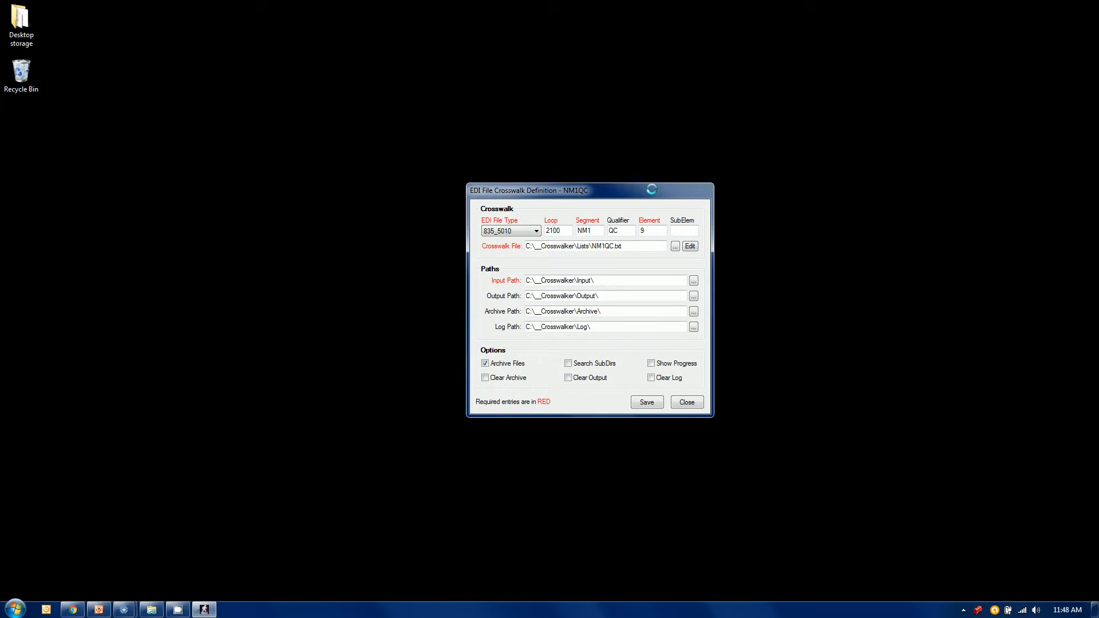
pyautogui.moveTo(592, 193); pyautogui.dragTo(716, 187)
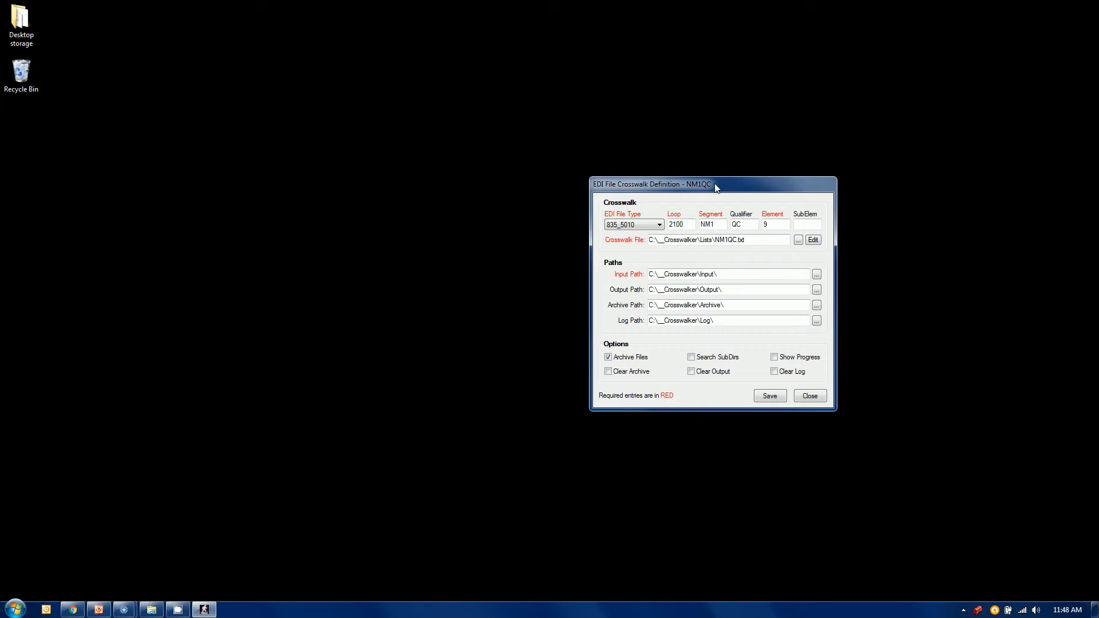
# Step: Switch to Windows Explorer and examine the contents of the Input, Archive and Output folders inside __Crosswalker
pyautogui.click(153, 613)
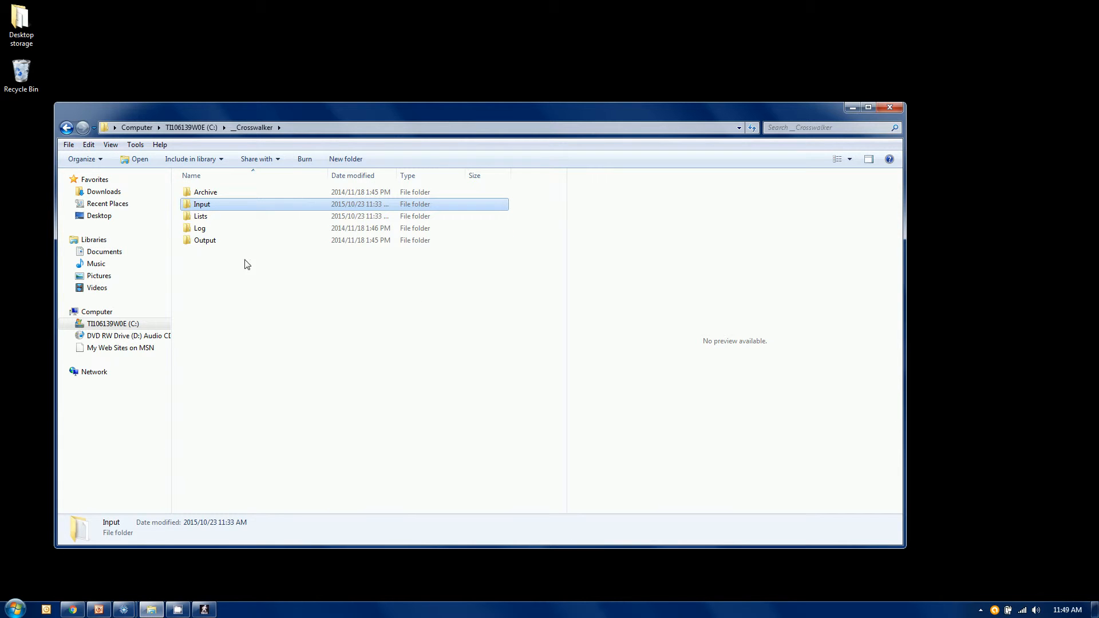
pyautogui.click(210, 205)
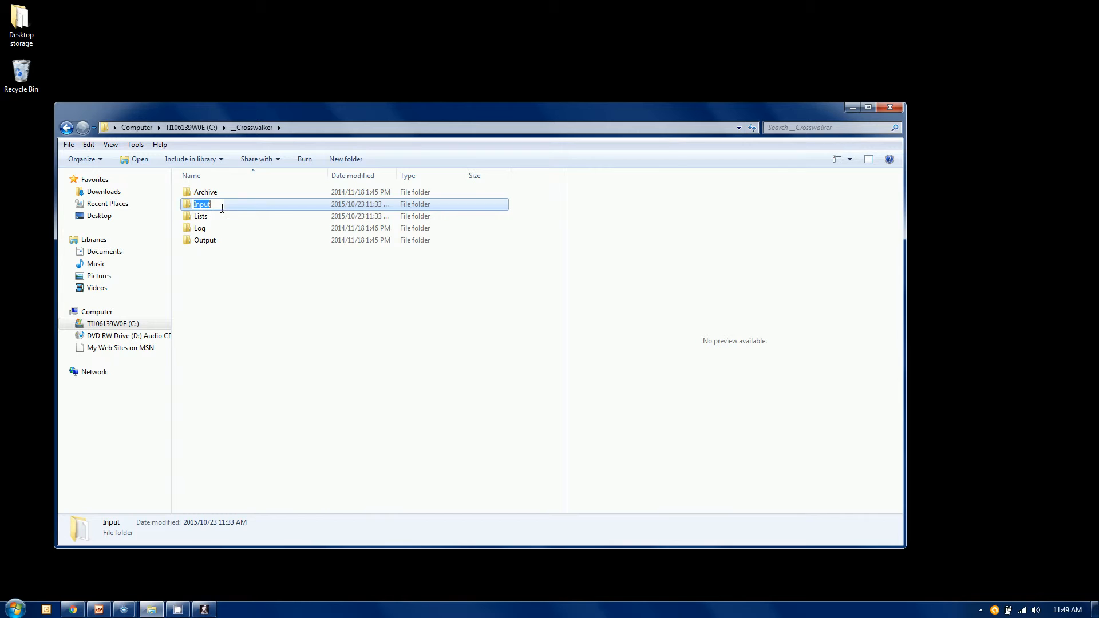
pyautogui.click(241, 203)
pyautogui.doubleClick(241, 203)
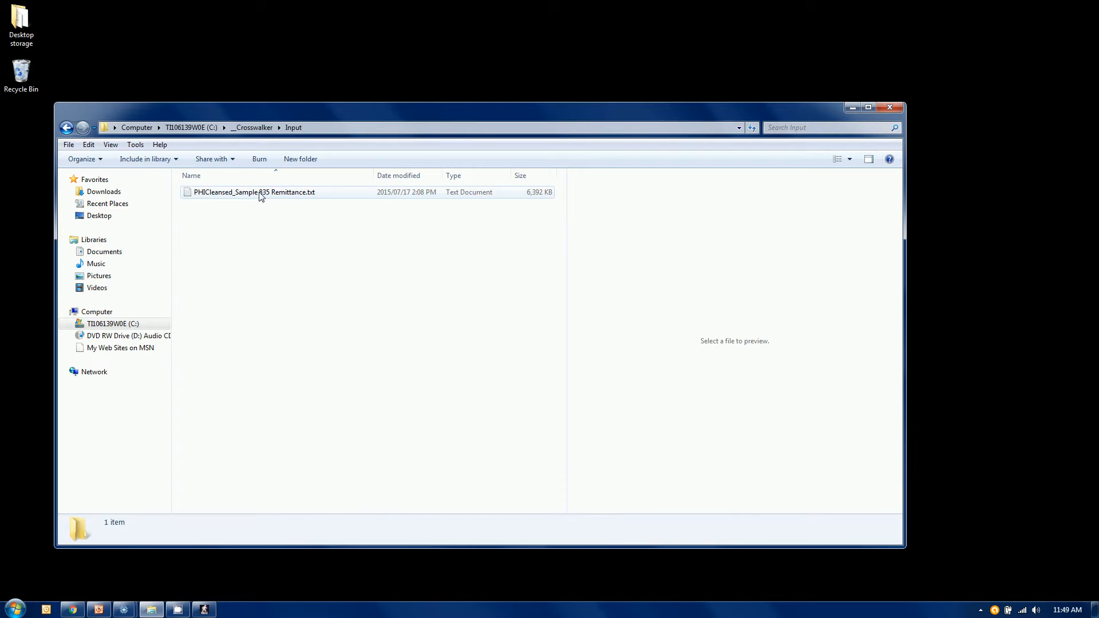
pyautogui.click(254, 127)
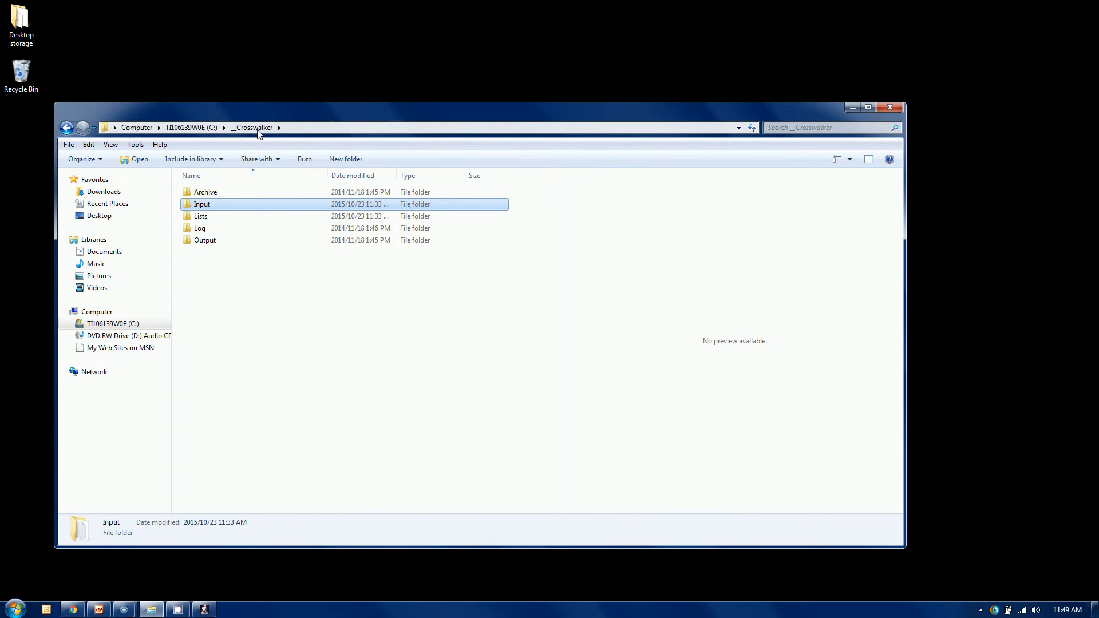
pyautogui.doubleClick(205, 195)
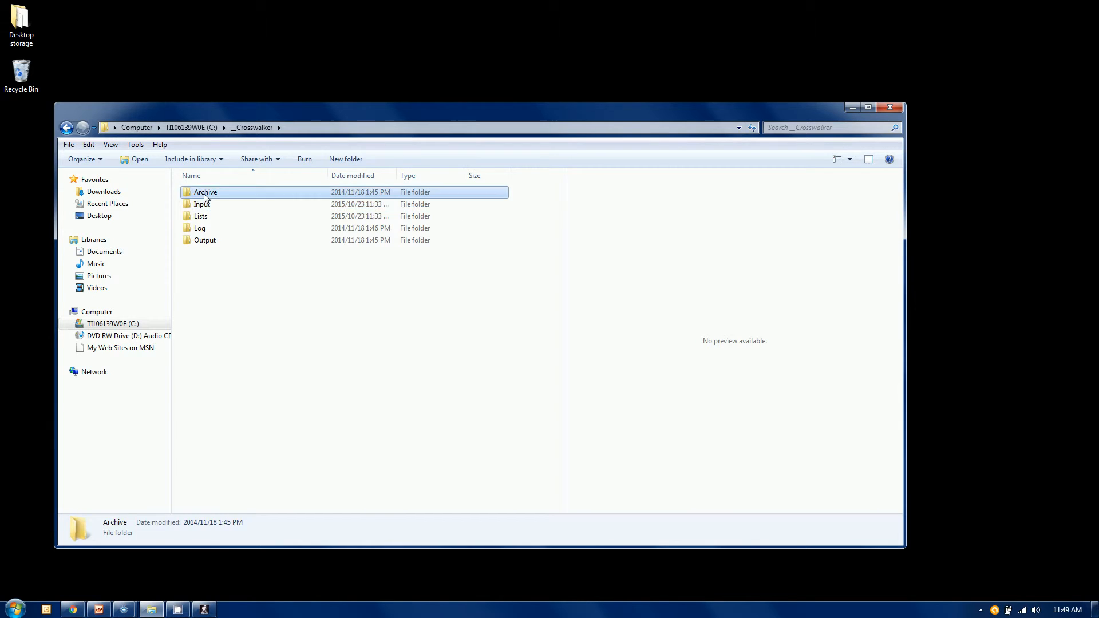
pyautogui.click(247, 128)
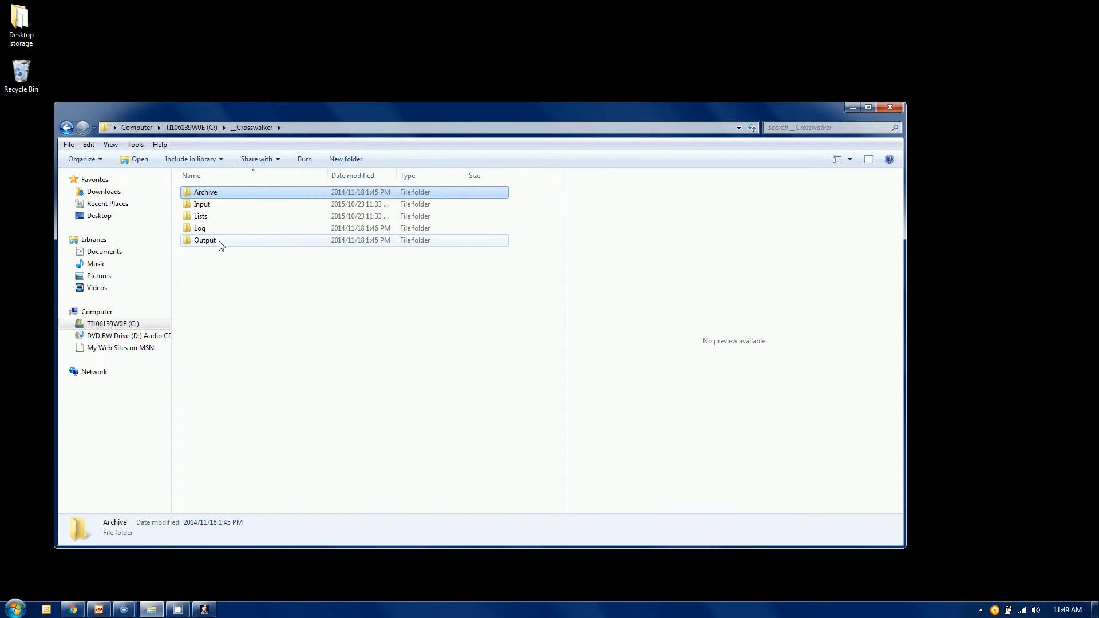
pyautogui.doubleClick(222, 241)
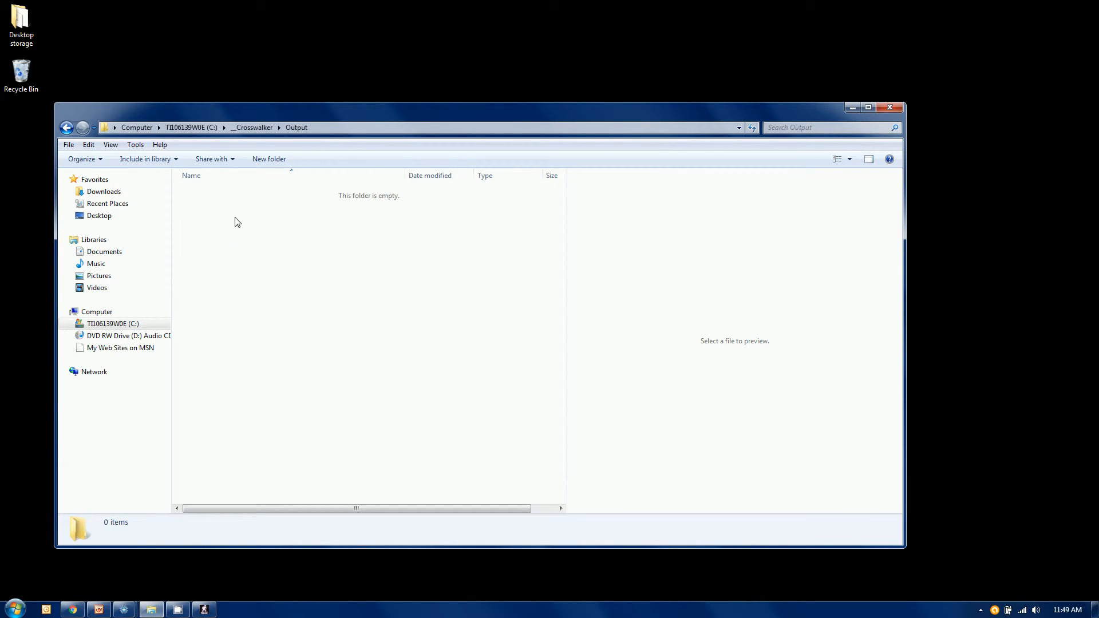
pyautogui.click(255, 129)
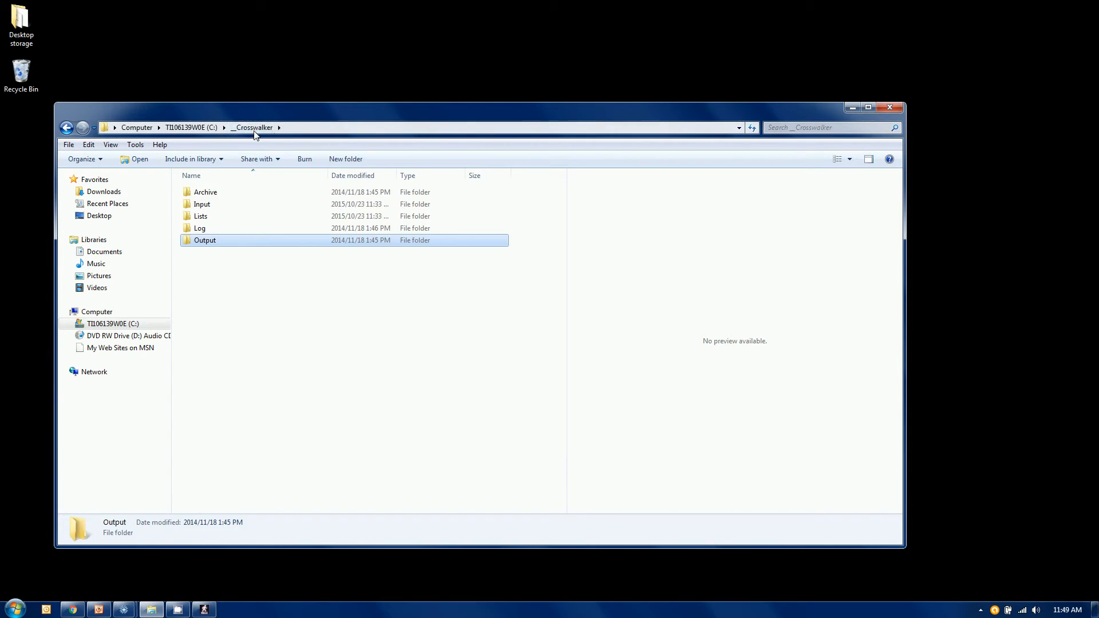
# Step: Open the Lists folder and preview the original and new values in NM1QC.txt
pyautogui.click(209, 221)
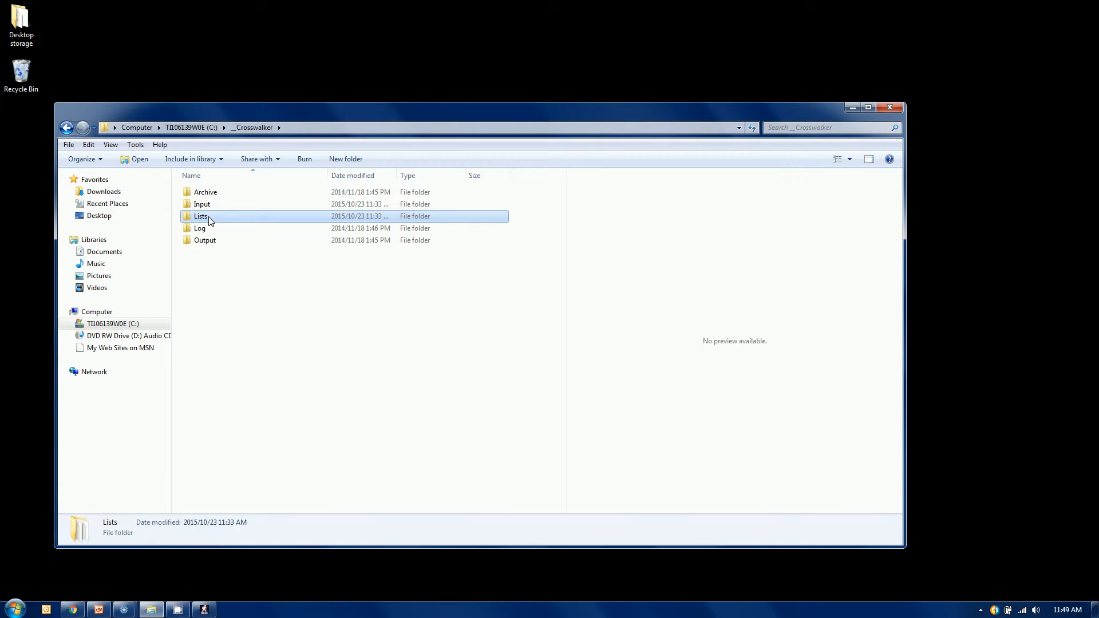
pyautogui.doubleClick(224, 221)
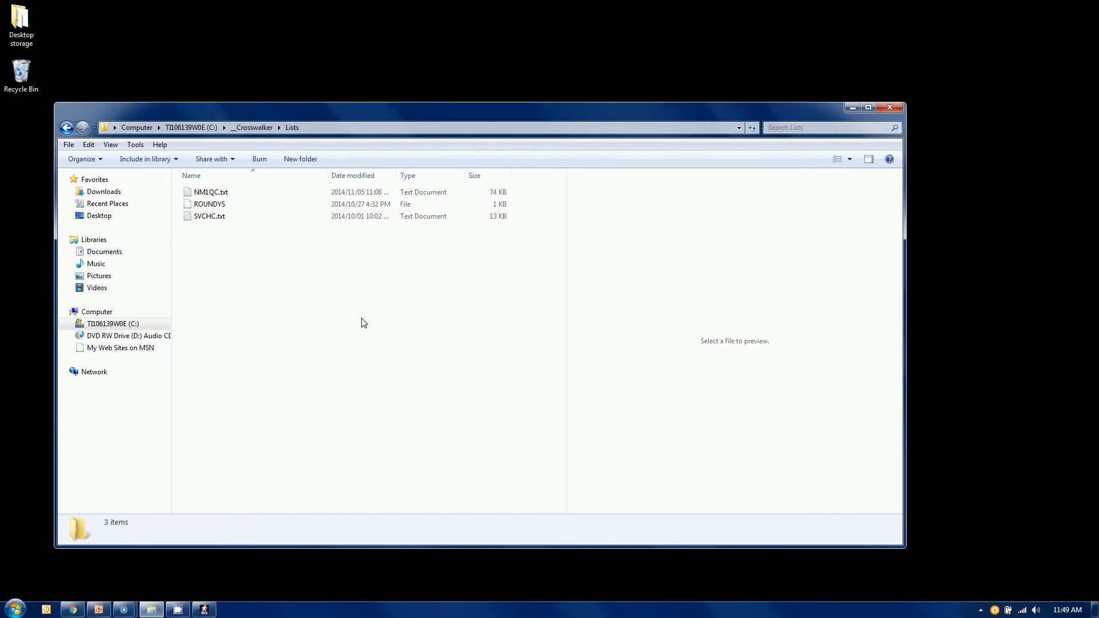
pyautogui.click(206, 194)
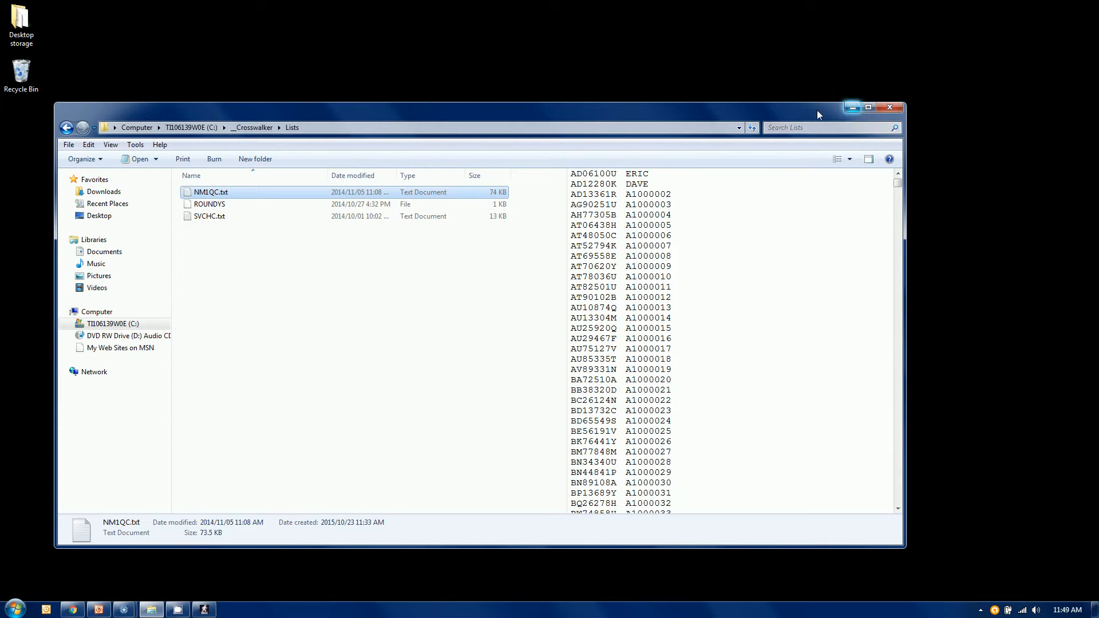
pyautogui.moveTo(827, 109); pyautogui.dragTo(792, 41)
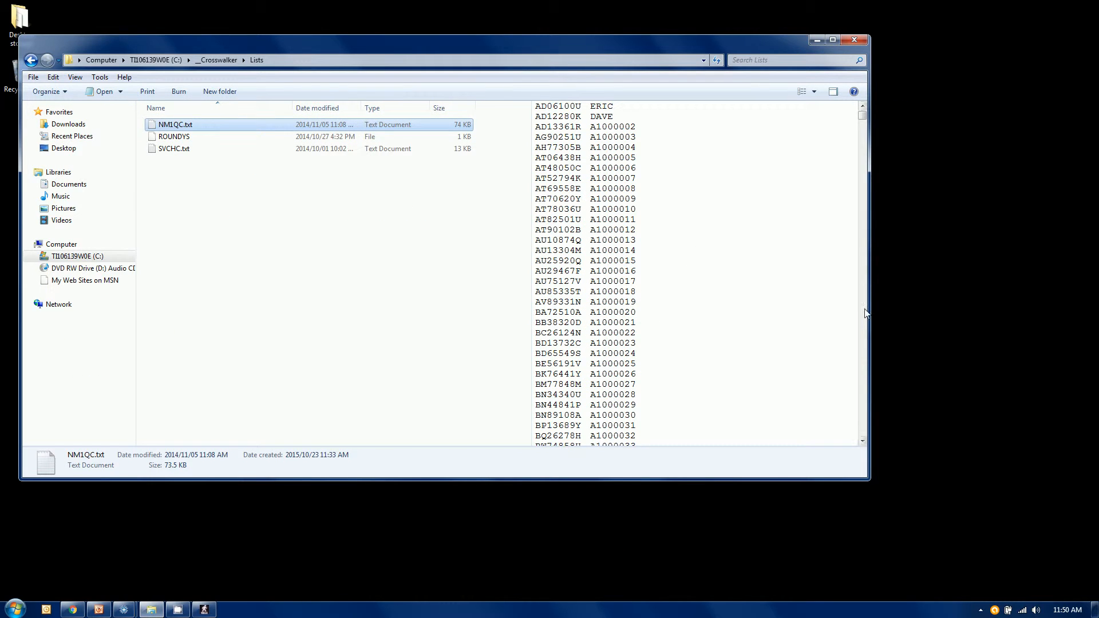
# Step: Switch to the Response File Reader window with the sample 835 remittance and sort its claims by Subscriber ID ascending
pyautogui.click(123, 610)
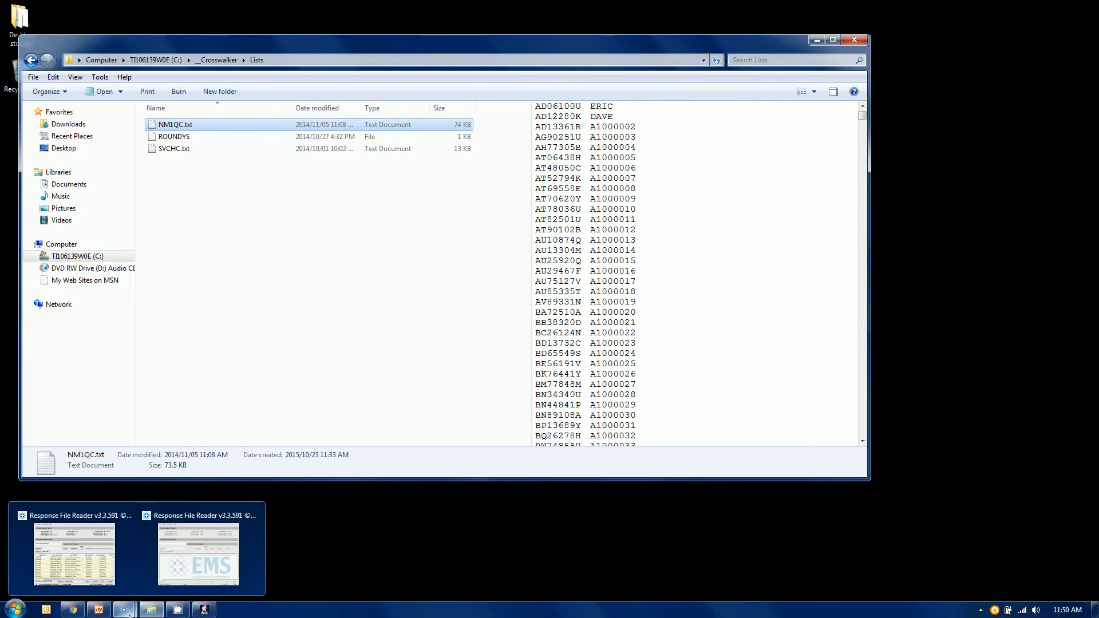
pyautogui.click(67, 566)
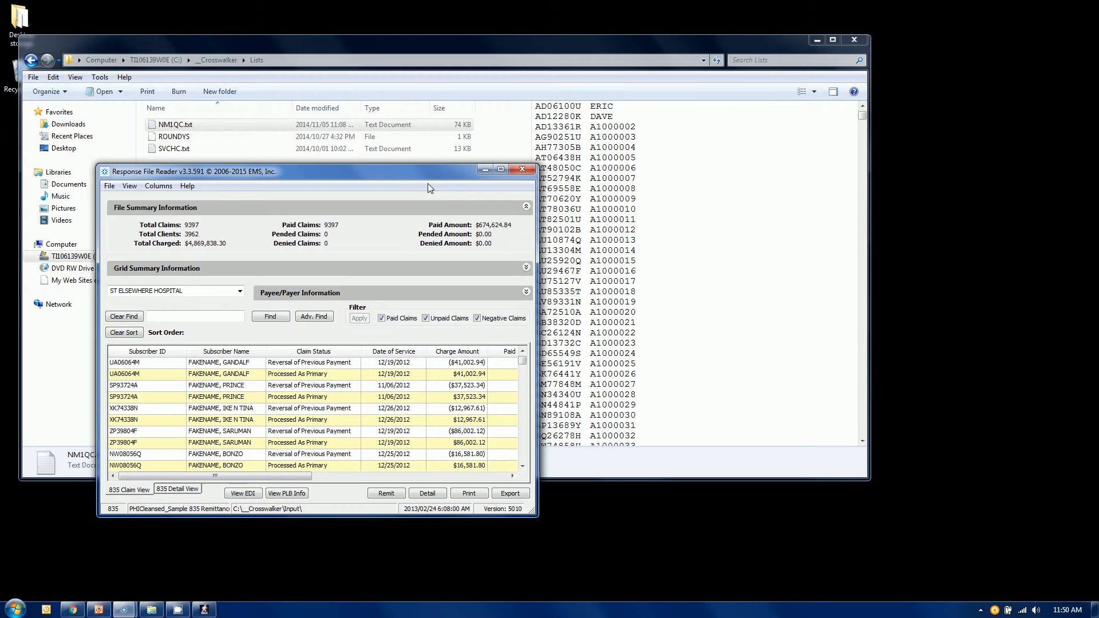
pyautogui.click(144, 355)
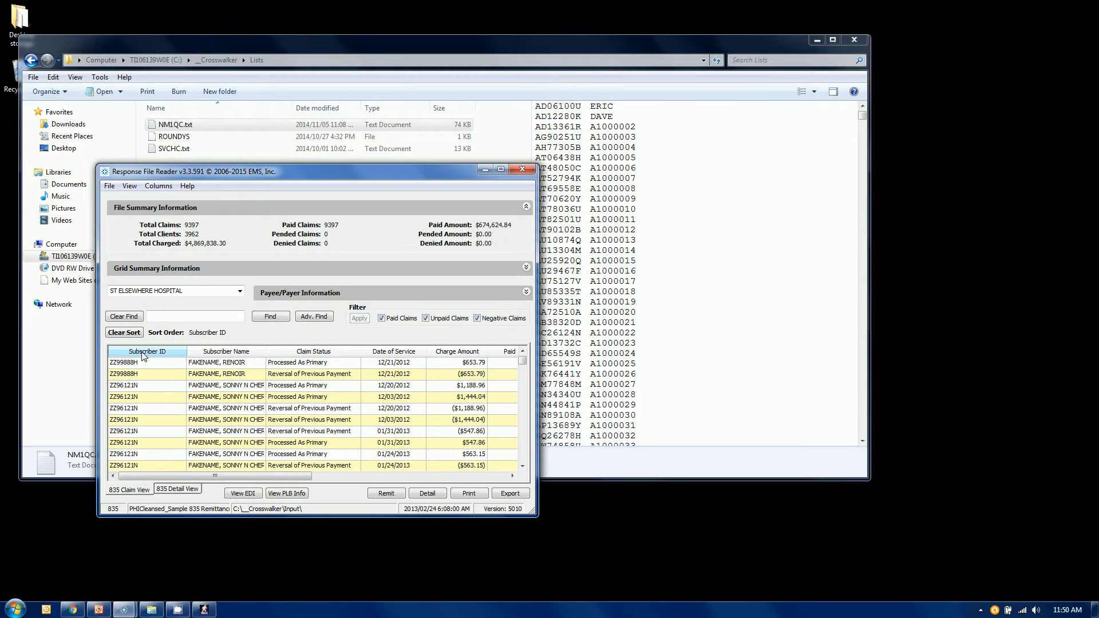
pyautogui.click(144, 355)
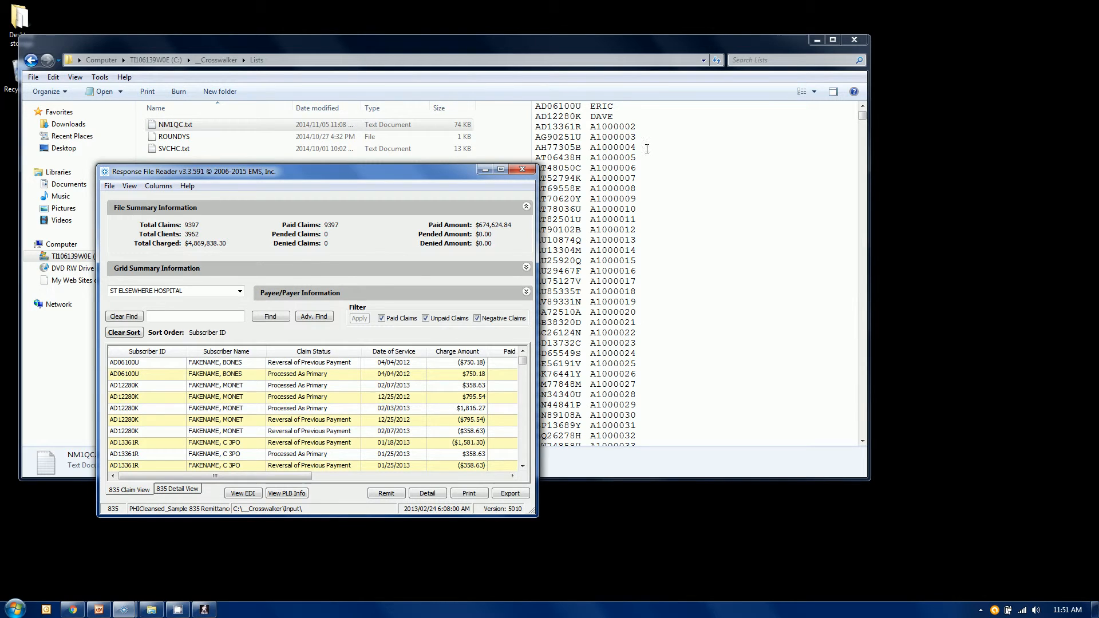
# Step: Compare the NM1QC.txt list with the remittance's subscriber IDs, and minimize both the reader and Explorer windows
pyautogui.moveTo(643, 53); pyautogui.dragTo(684, 71)
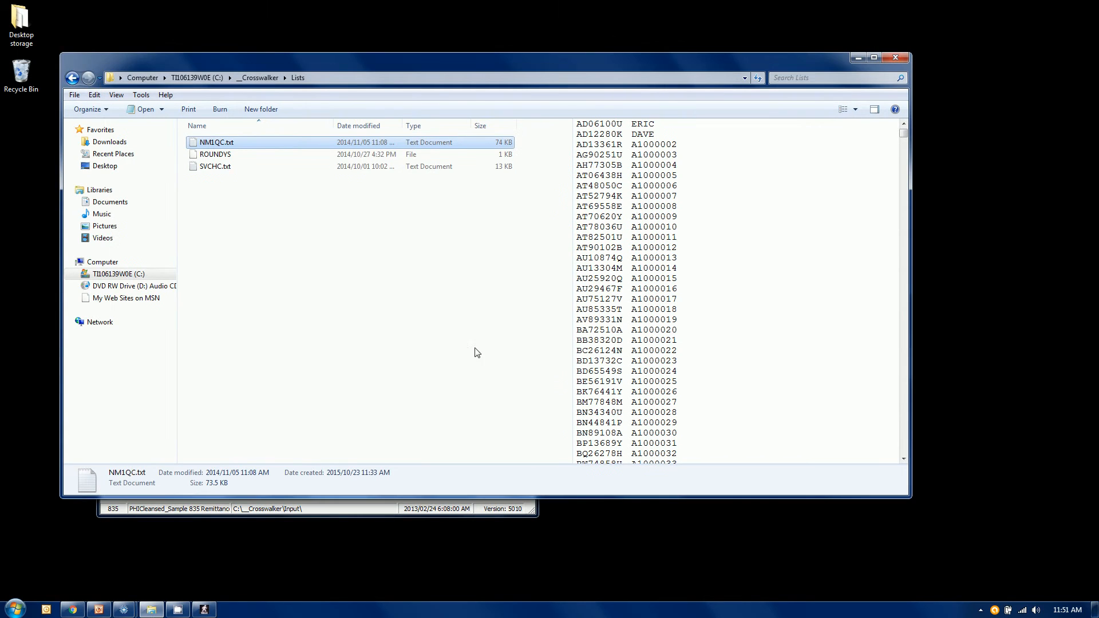
pyautogui.click(387, 514)
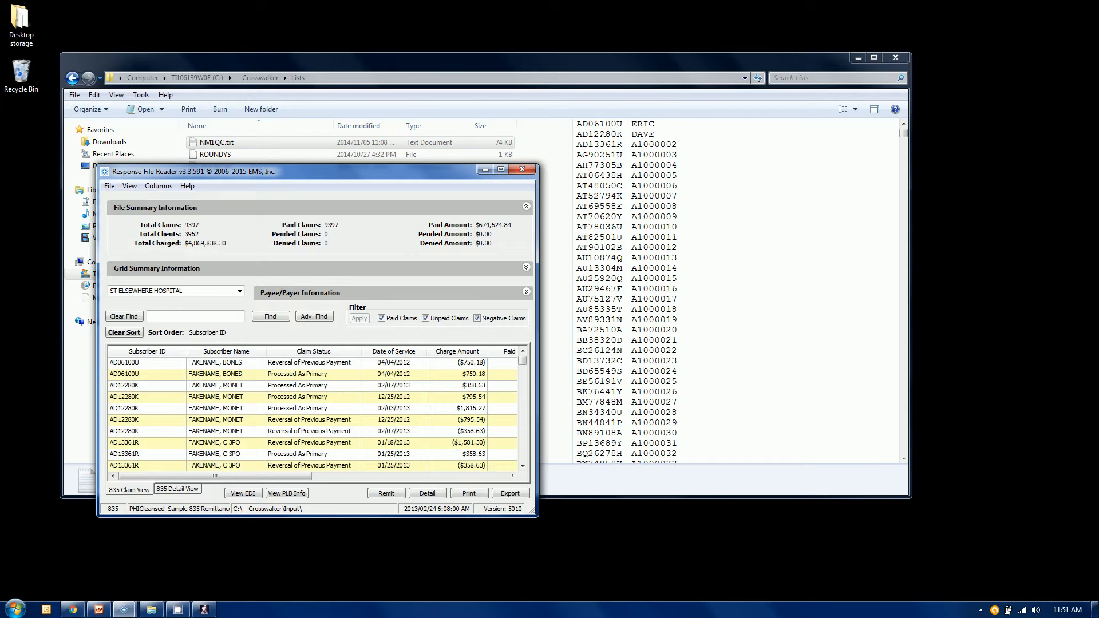
pyautogui.click(484, 170)
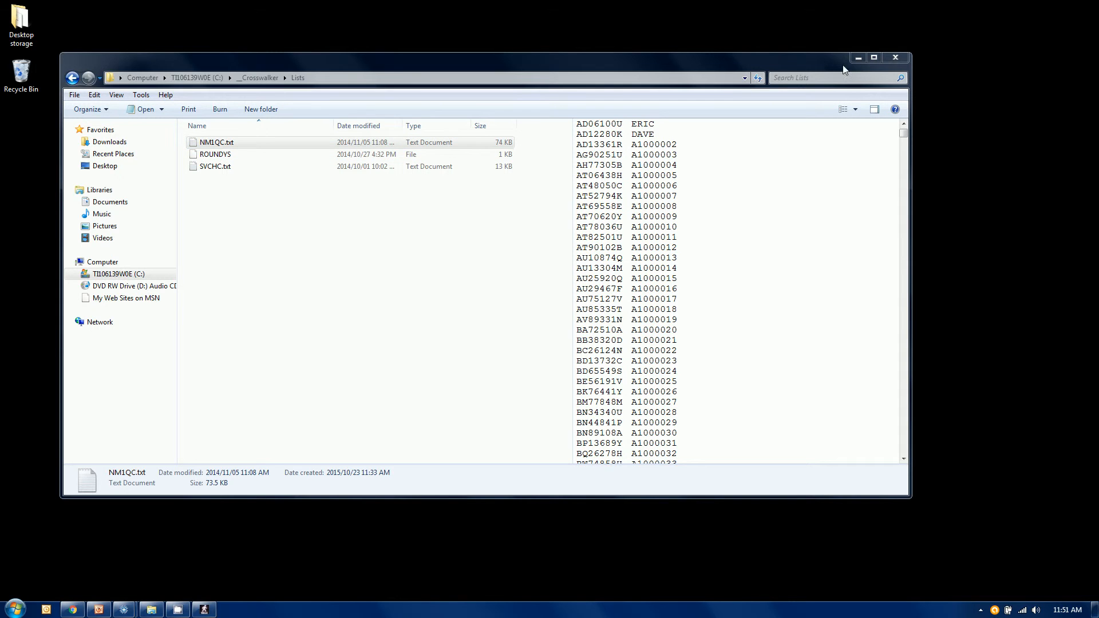
pyautogui.click(858, 58)
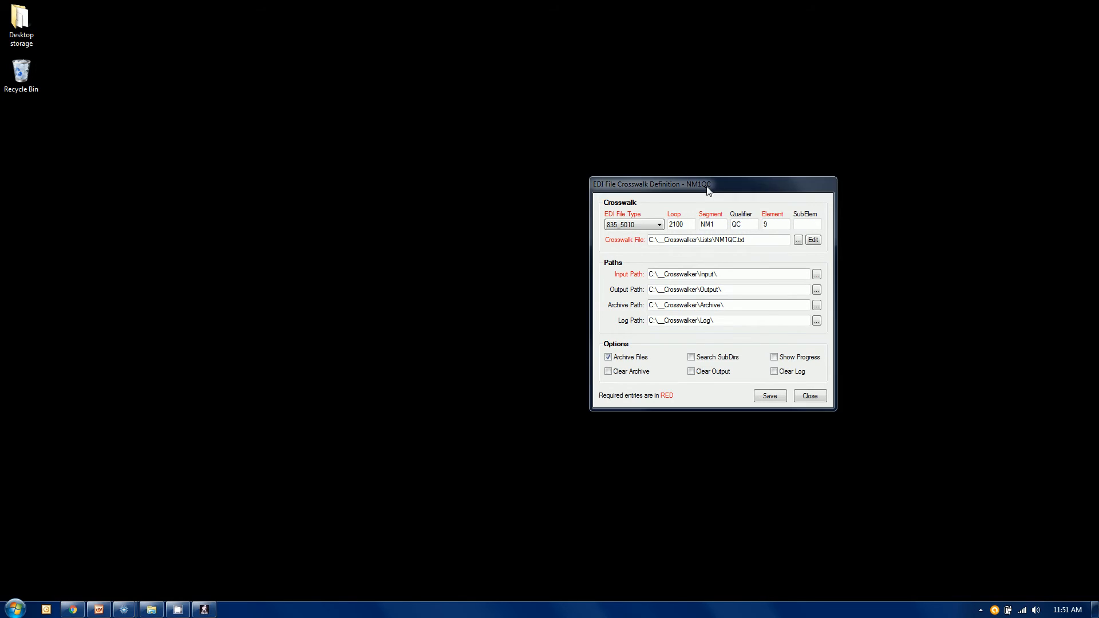
# Step: Move the NM1QC definition window toward the middle of the desktop and review the available EDI file types without changing the selection
pyautogui.moveTo(707, 190); pyautogui.dragTo(522, 143)
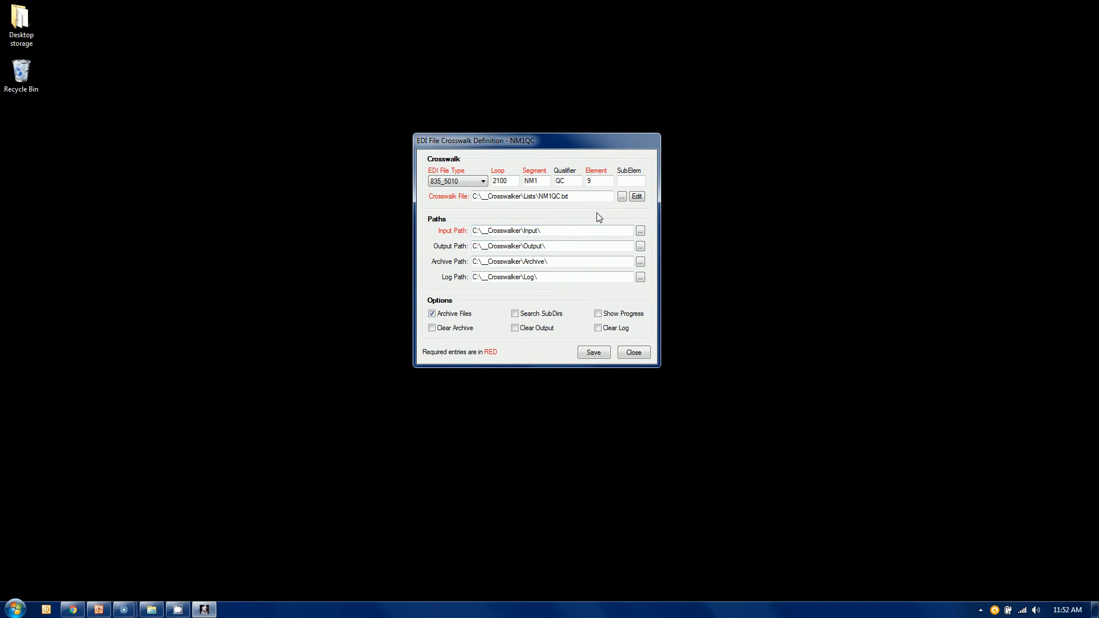
pyautogui.click(460, 182)
pyautogui.click(459, 182)
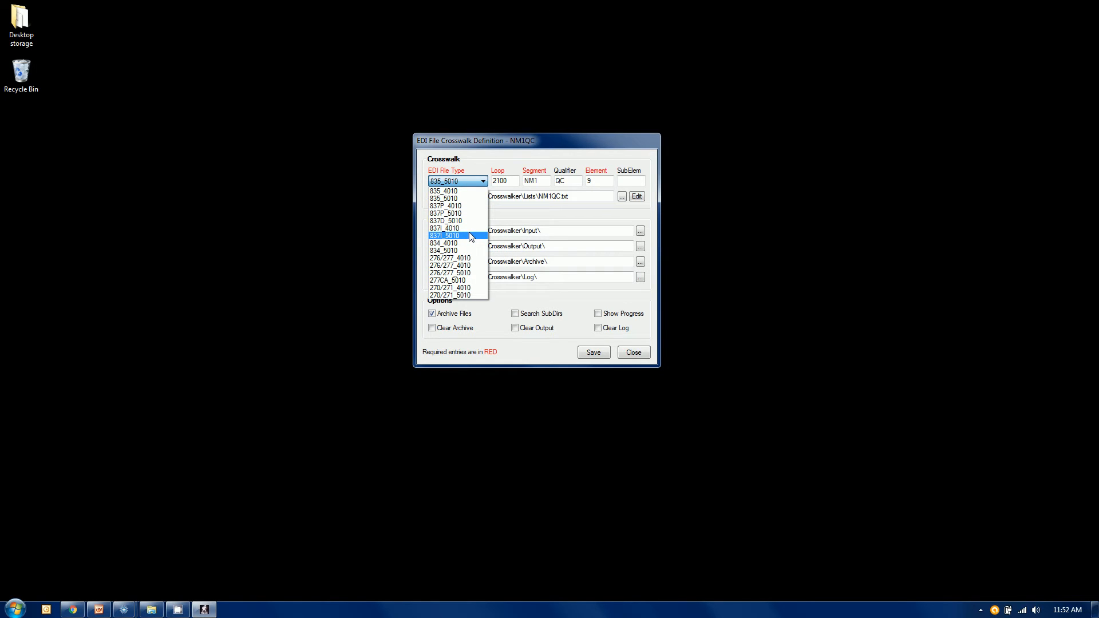
pyautogui.click(461, 166)
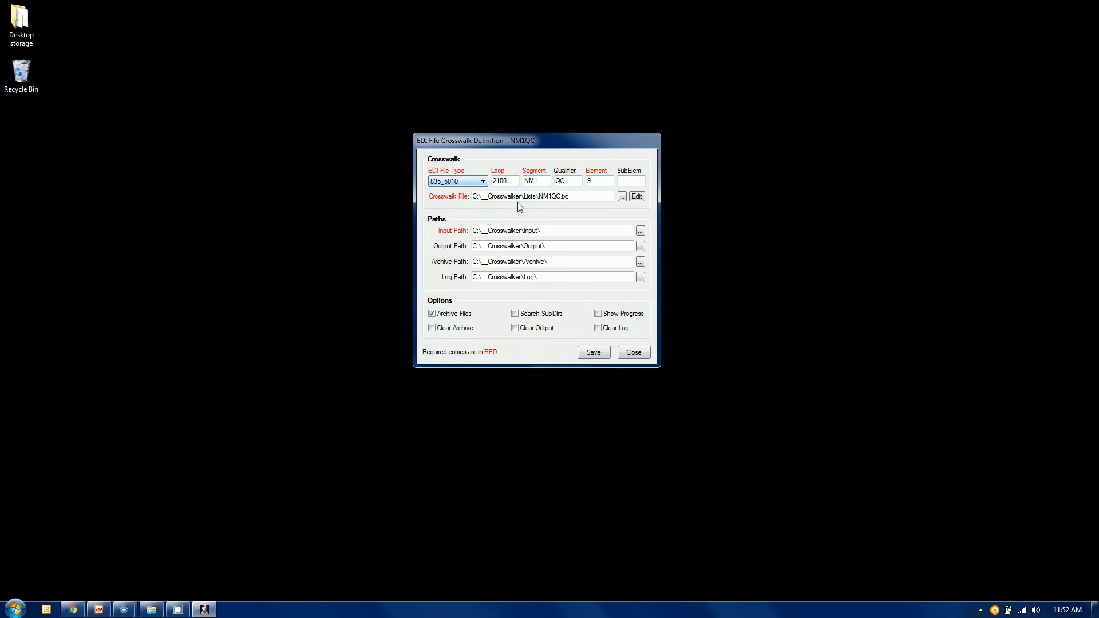
# Step: Review the loop, segment, qualifier, element and sub-element settings of the NM1QC crosswalk
pyautogui.click(513, 182)
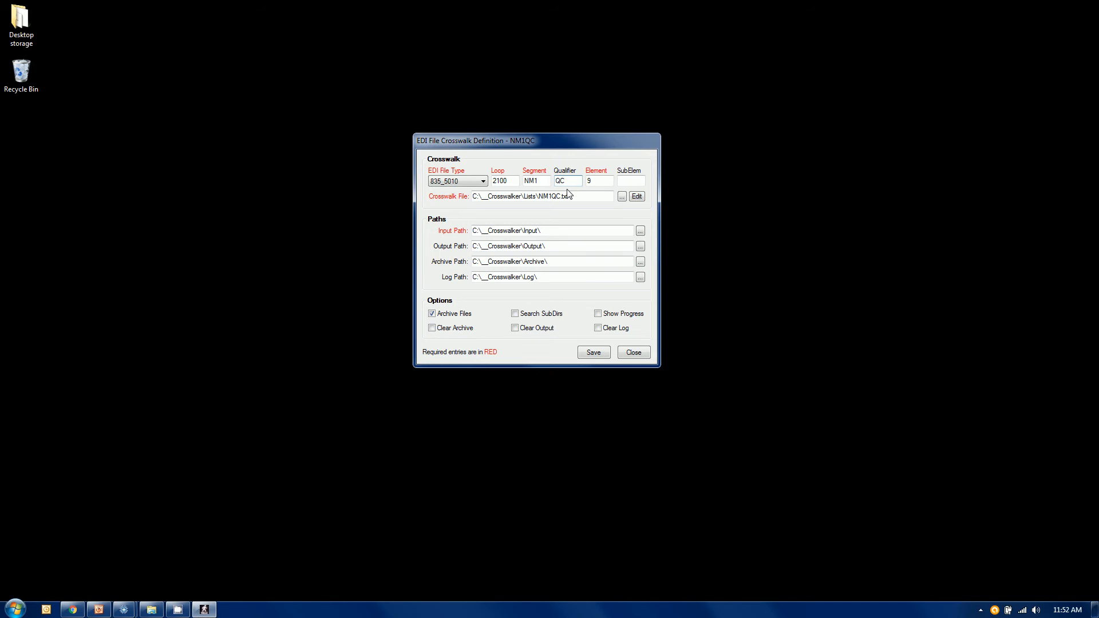
pyautogui.click(628, 182)
pyautogui.doubleClick(531, 181)
pyautogui.doubleClick(570, 184)
pyautogui.click(574, 182)
pyautogui.click(594, 181)
# Step: Open the NM1QC.txt crosswalk file in the Crosswalk Editor, view its value pairs, and close it
pyautogui.moveTo(542, 196); pyautogui.dragTo(569, 197)
pyautogui.click(637, 199)
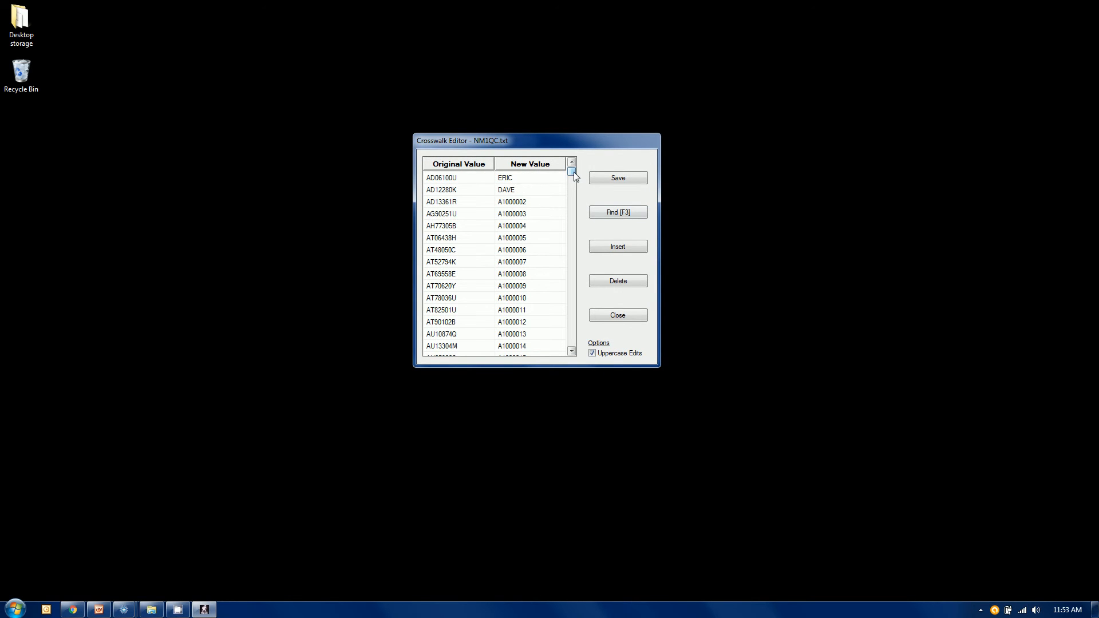
pyautogui.moveTo(571, 172)
pyautogui.mouseDown()
pyautogui.moveTo(579, 342)
pyautogui.moveTo(571, 170)
pyautogui.mouseUp()
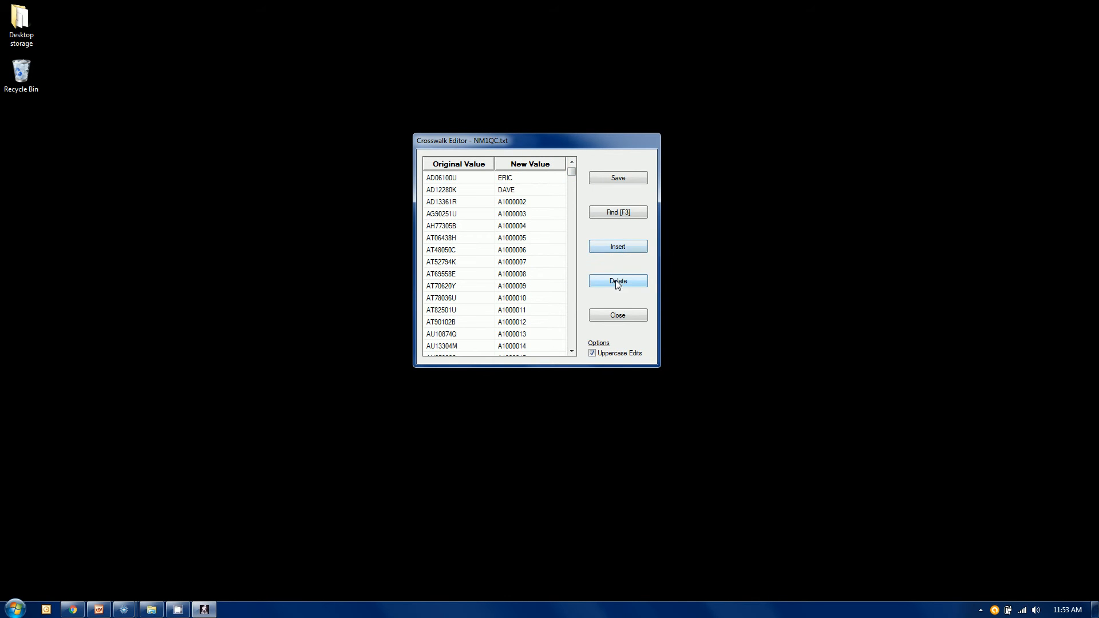
pyautogui.click(626, 320)
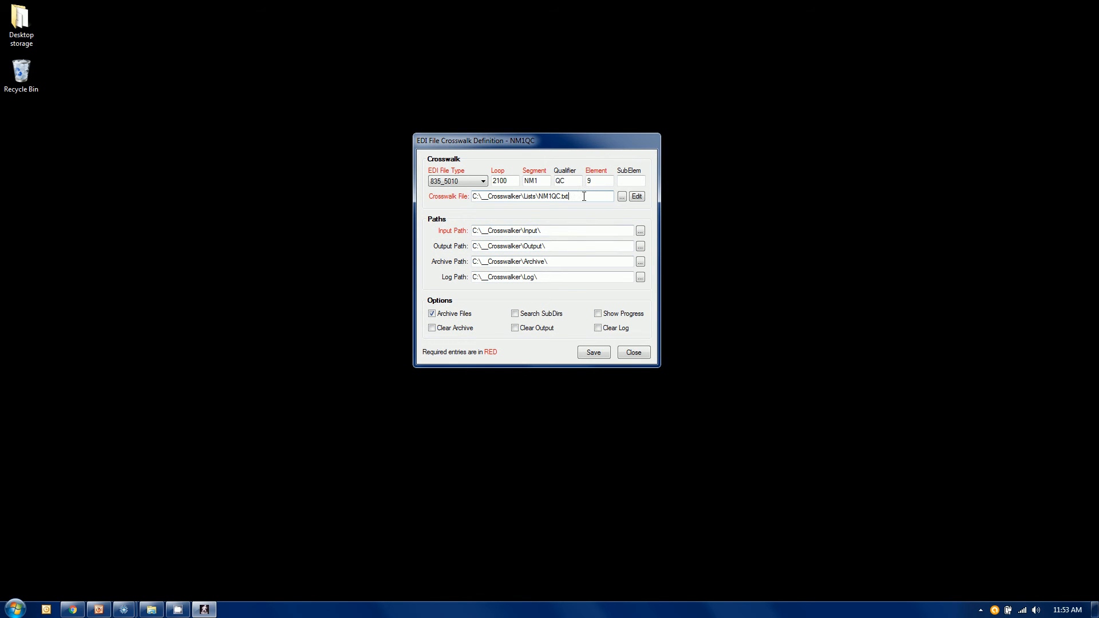
# Step: Review the input, output, archive and log paths in the NM1QC definition
pyautogui.click(584, 234)
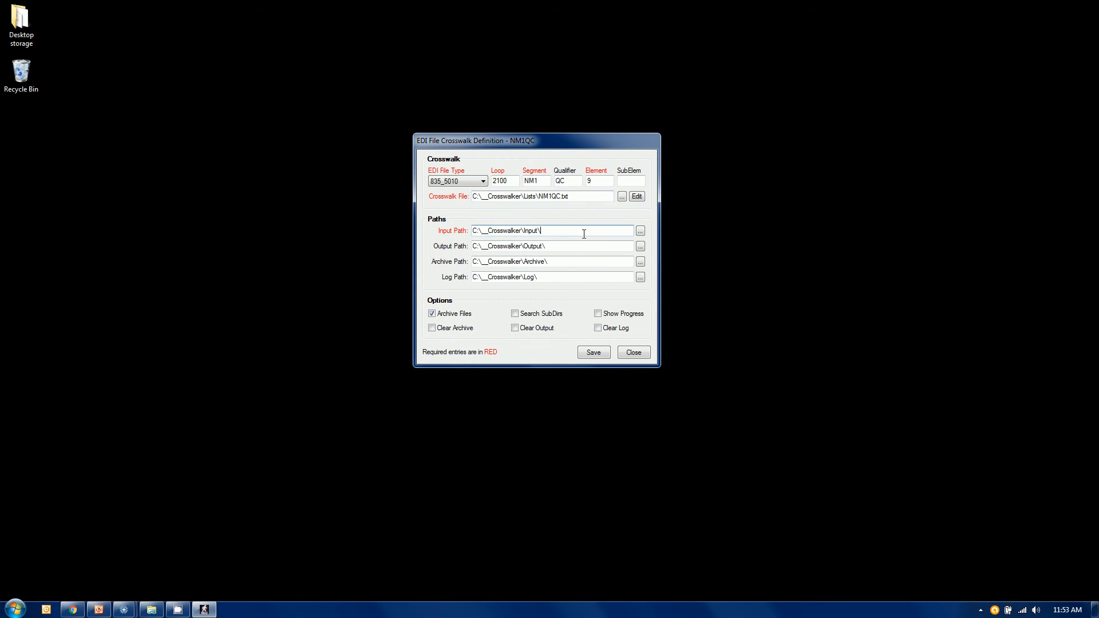
pyautogui.click(582, 263)
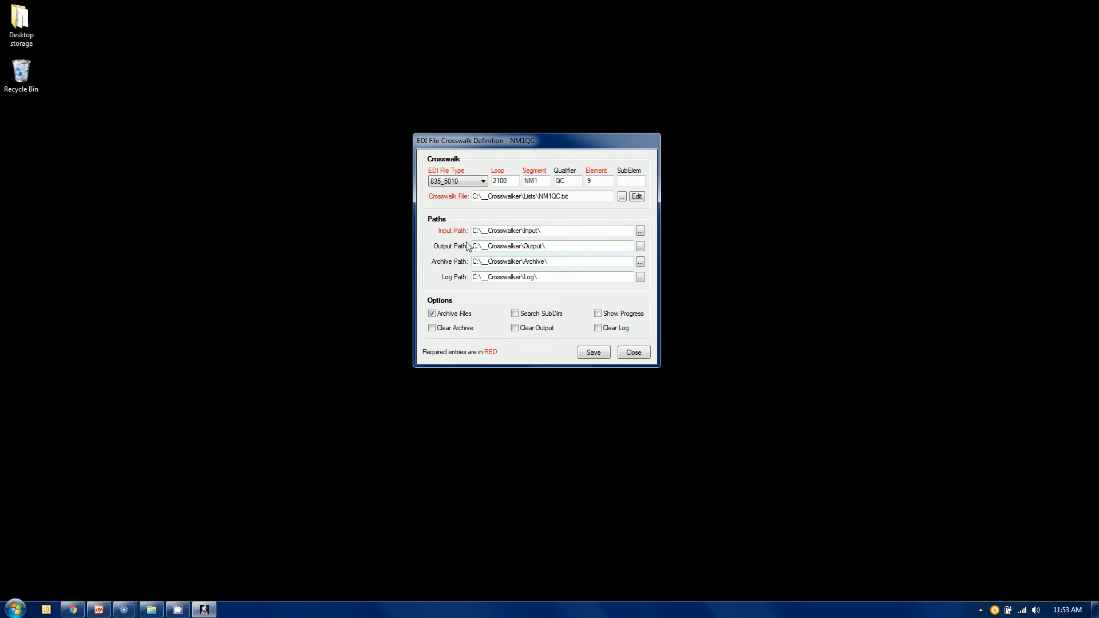
pyautogui.click(552, 280)
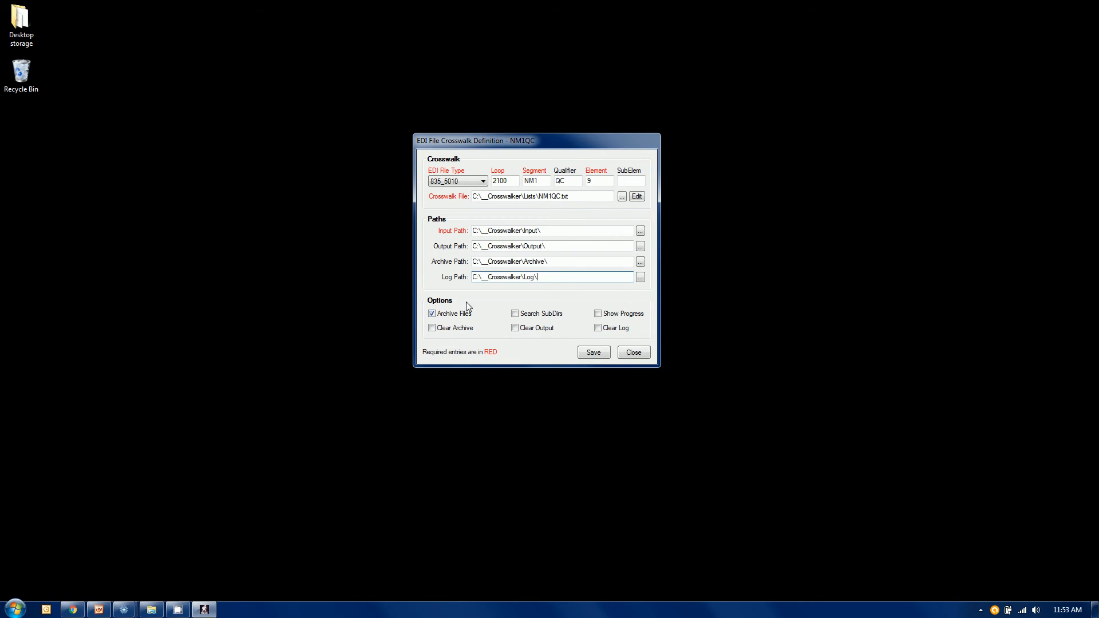
pyautogui.moveTo(518, 232); pyautogui.dragTo(554, 230)
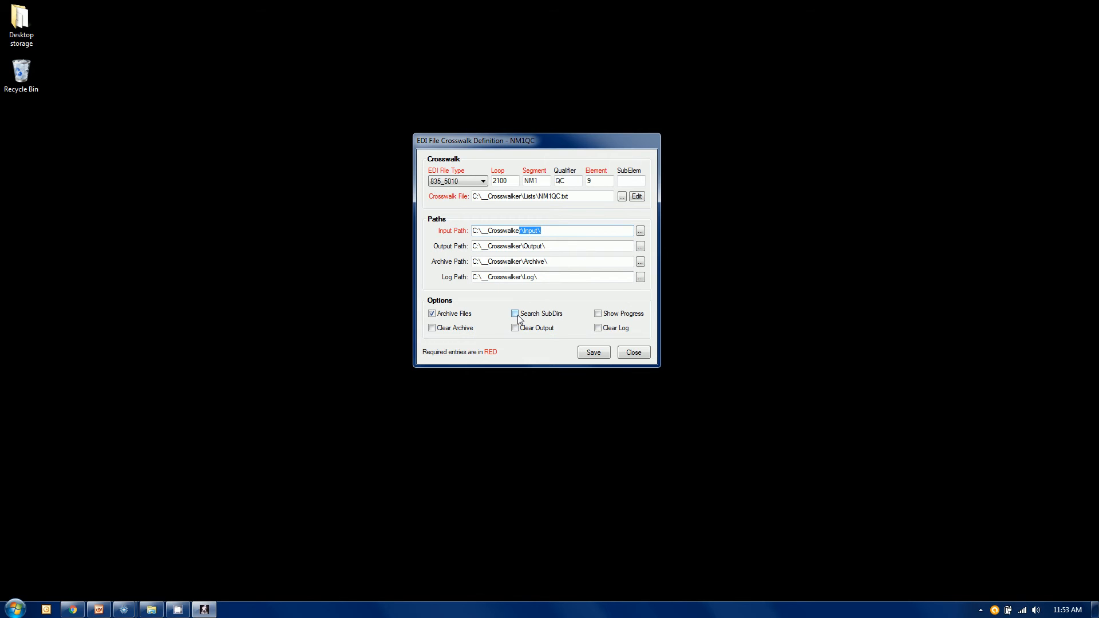
# Step: Close the NM1QC definition and run the NM1QC crosswalk, dismissing its completion report and exiting the crosswalk program
pyautogui.click(547, 231)
pyautogui.click(632, 351)
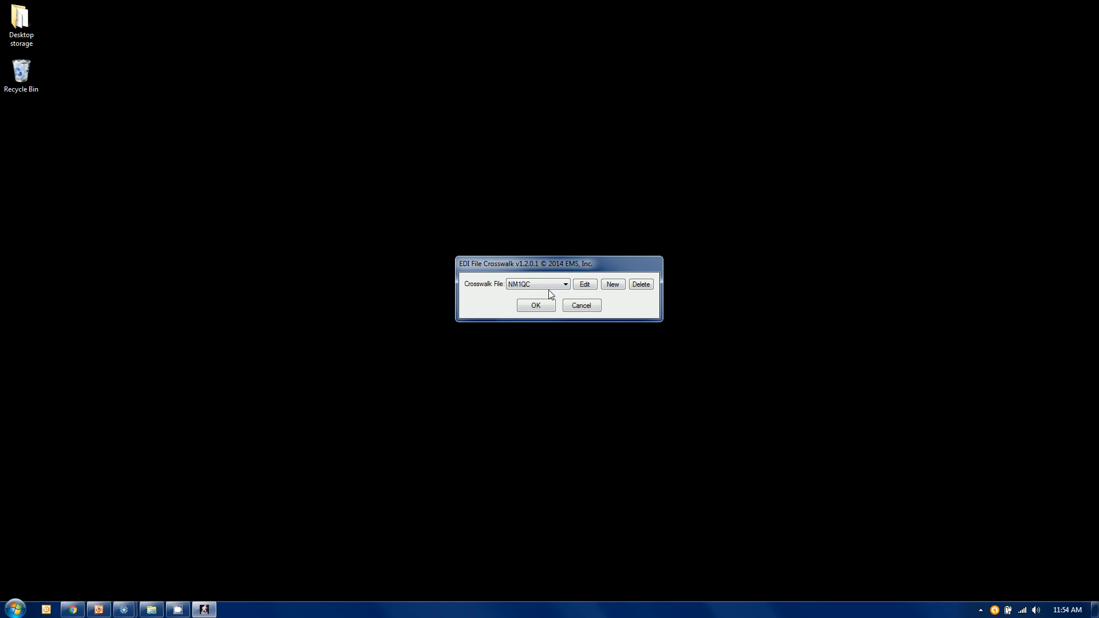
pyautogui.click(541, 304)
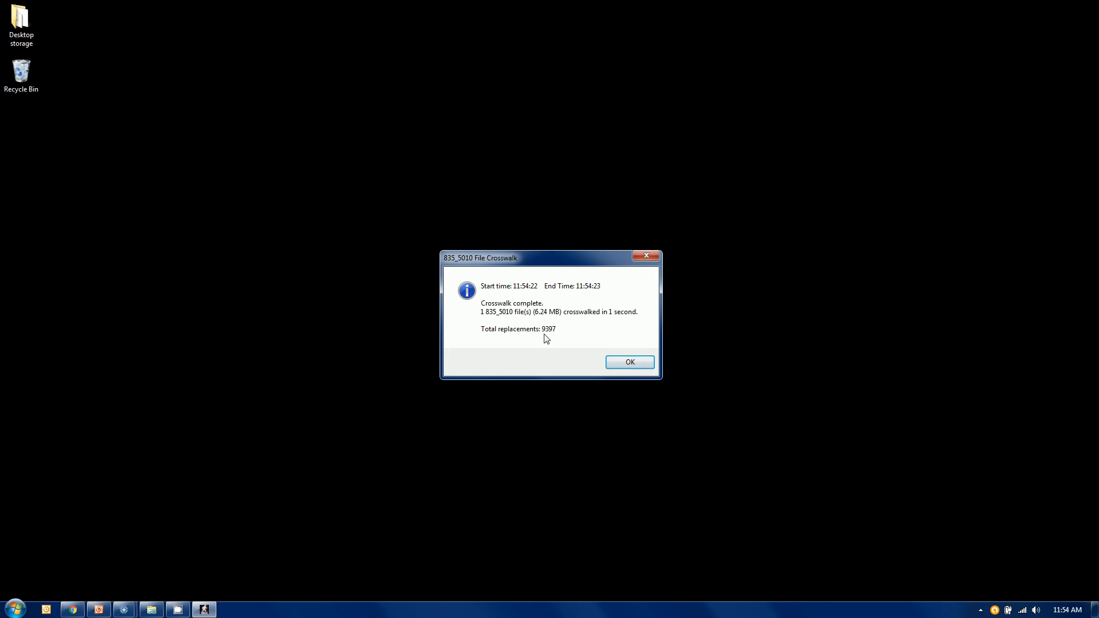
pyautogui.click(615, 363)
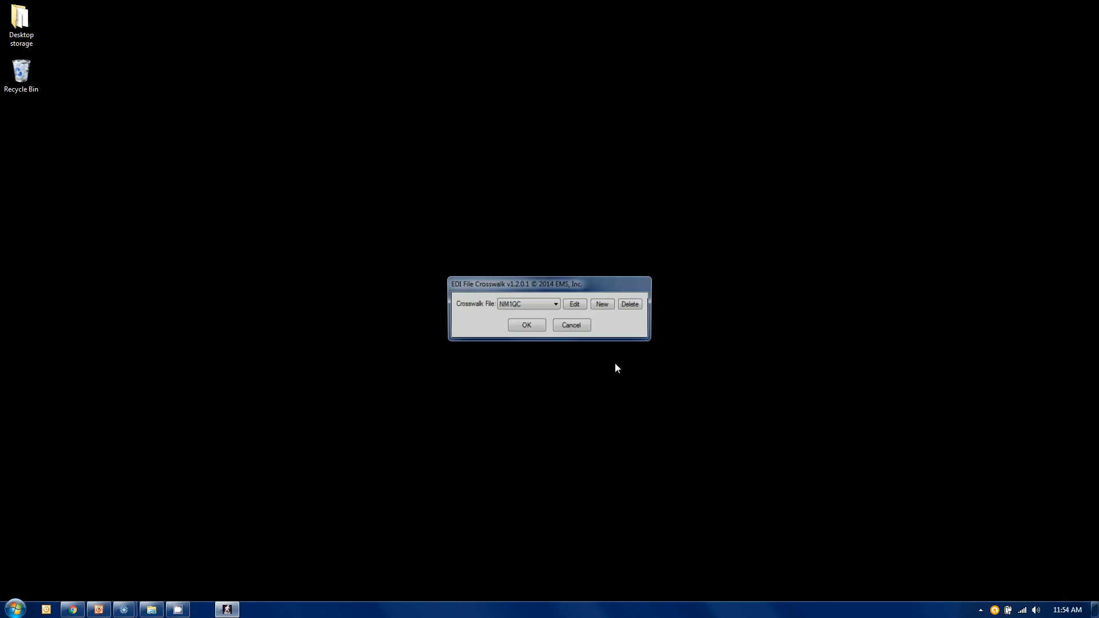
pyautogui.click(585, 325)
# Step: Switch to Windows Explorer and check the contents of the Input and Archive folders in __Crosswalker
pyautogui.click(150, 611)
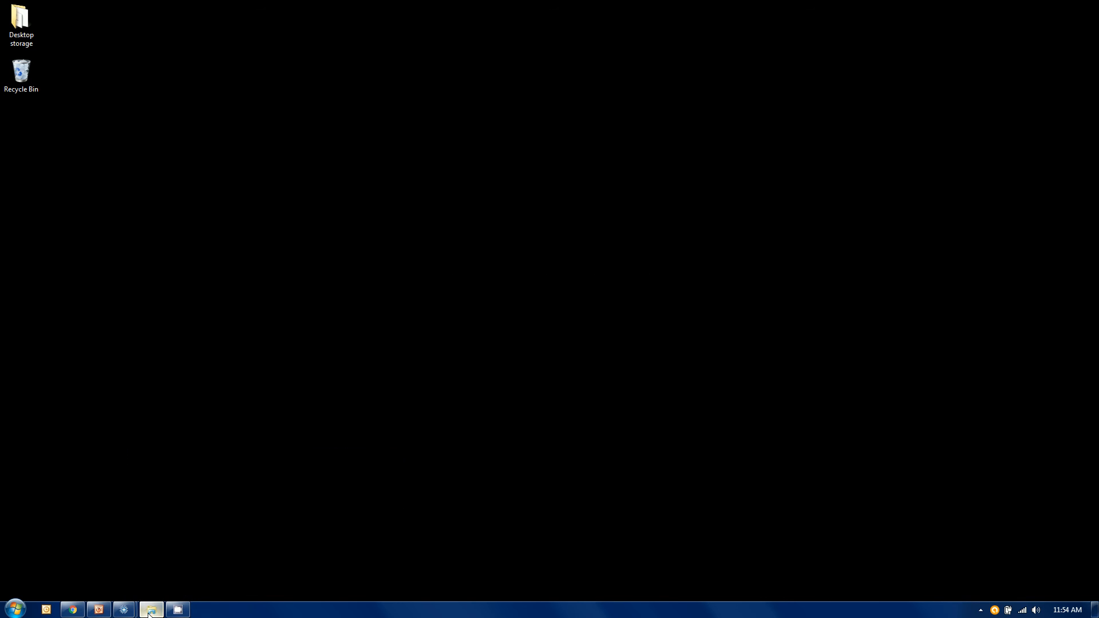
pyautogui.click(250, 80)
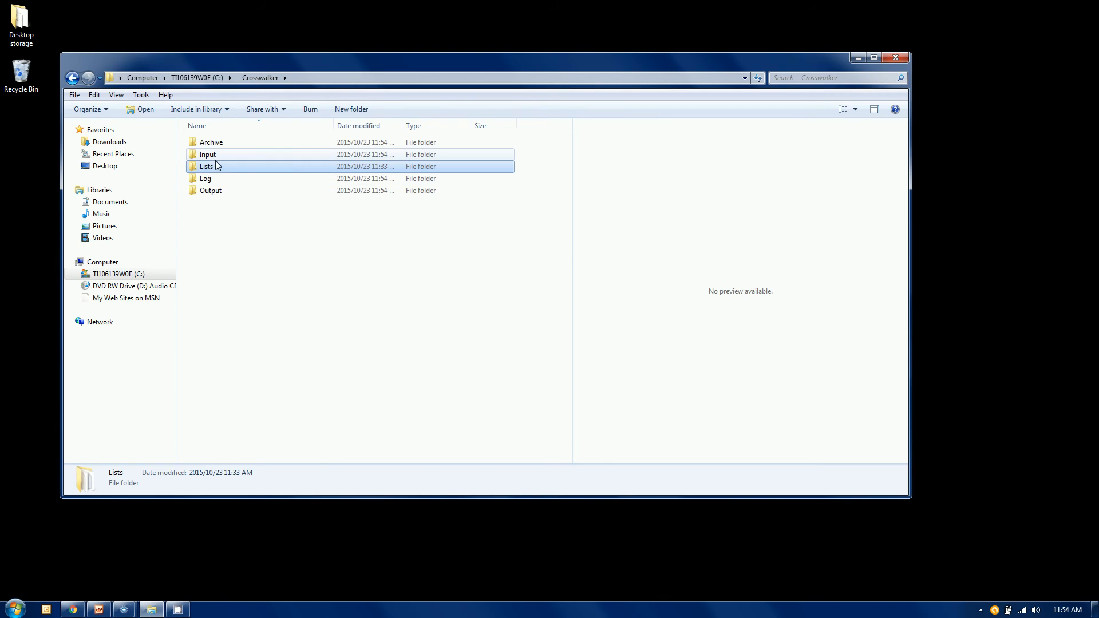
pyautogui.doubleClick(214, 155)
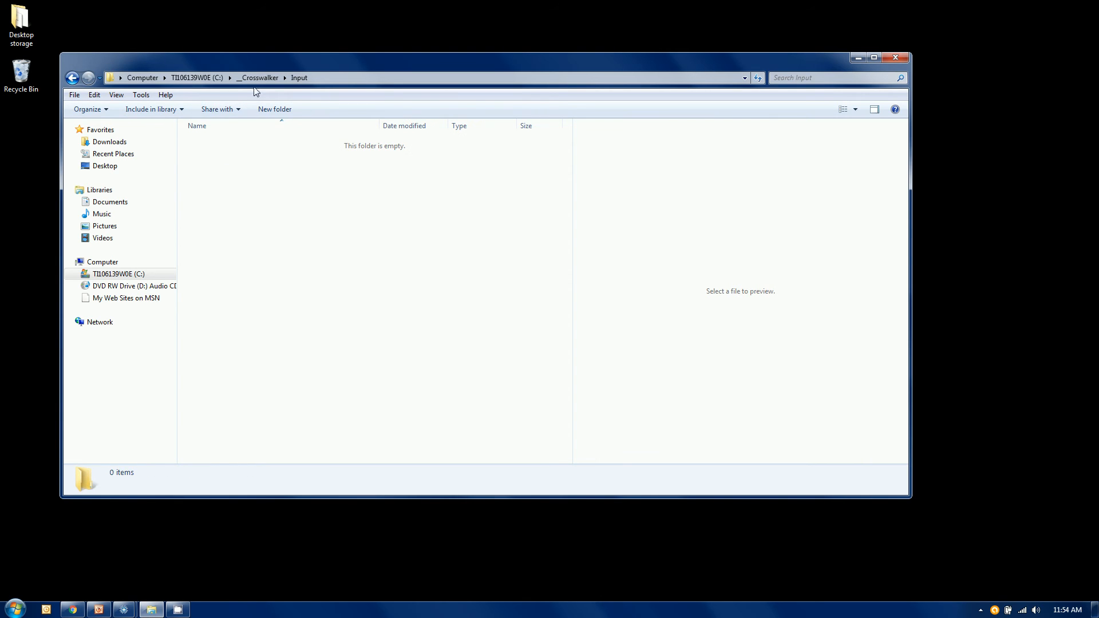
pyautogui.press('BackSpace')
pyautogui.doubleClick(229, 145)
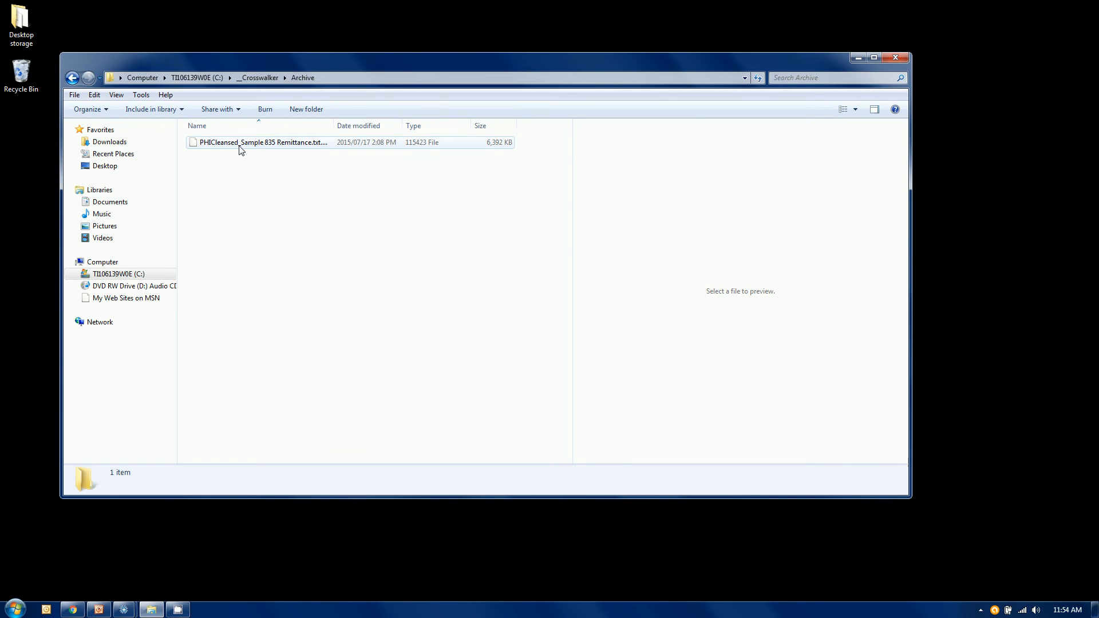
# Step: Check the contents of the Output and Log folders in __Crosswalker and minimize the Explorer window
pyautogui.click(260, 78)
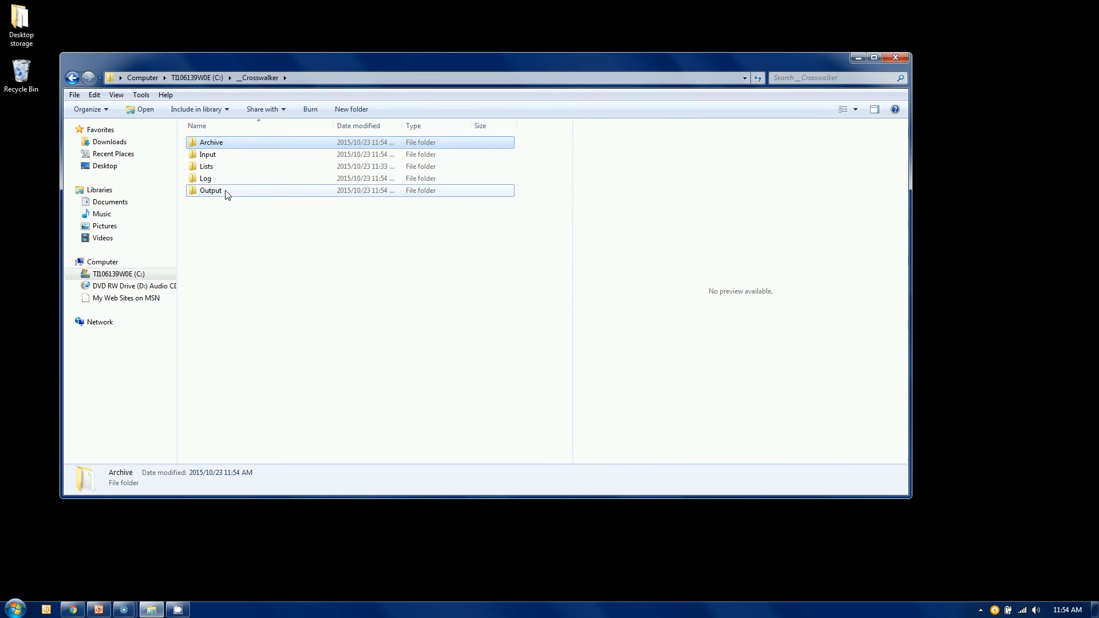
pyautogui.doubleClick(227, 192)
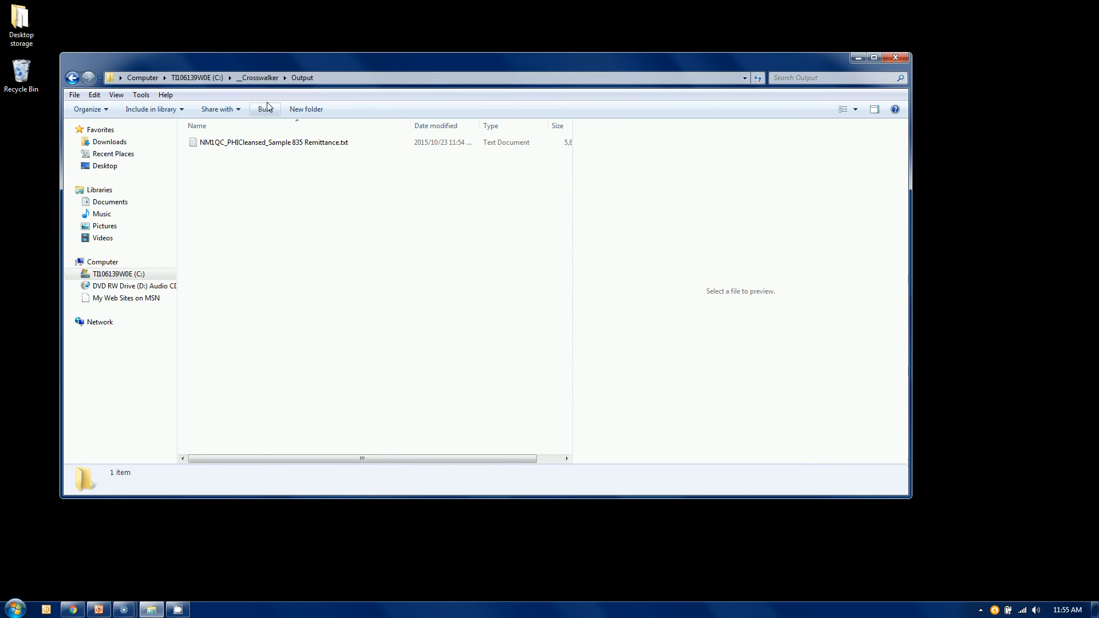
pyautogui.click(257, 77)
pyautogui.doubleClick(216, 178)
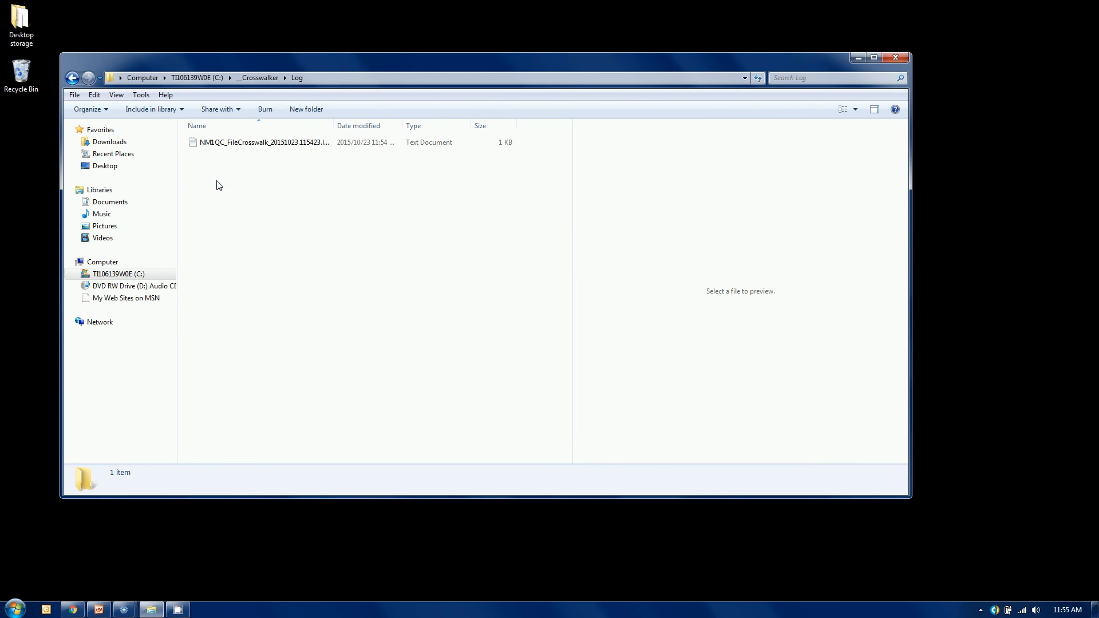
pyautogui.click(858, 58)
# Step: Switch to Response File Reader and bring up both of its open windows, the loaded original remittance and the empty reader
pyautogui.moveTo(124, 608)
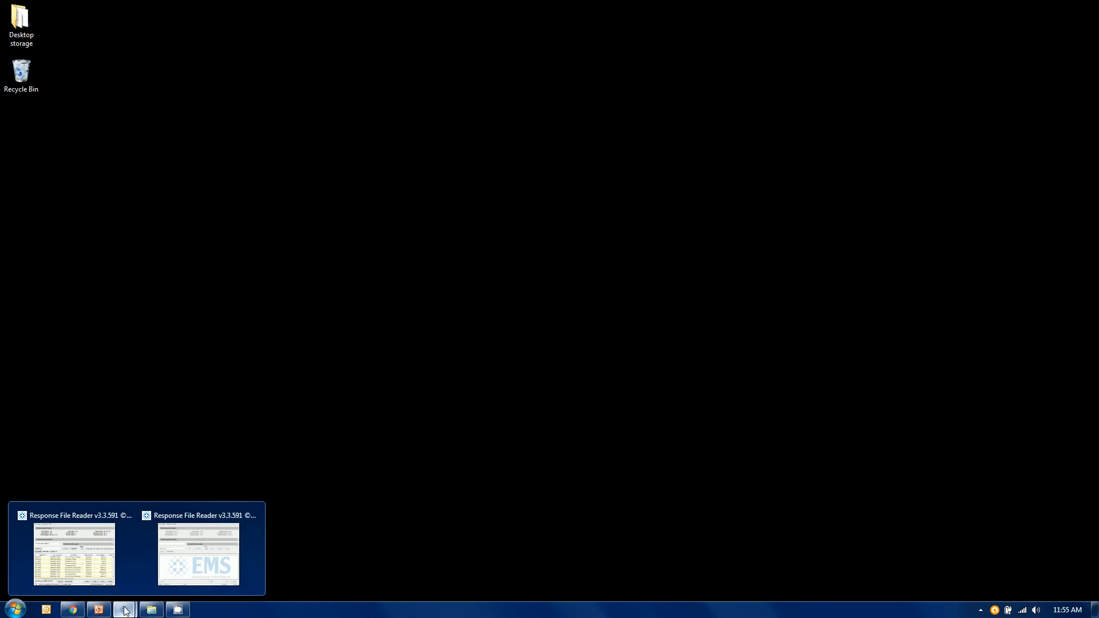
pyautogui.click(198, 572)
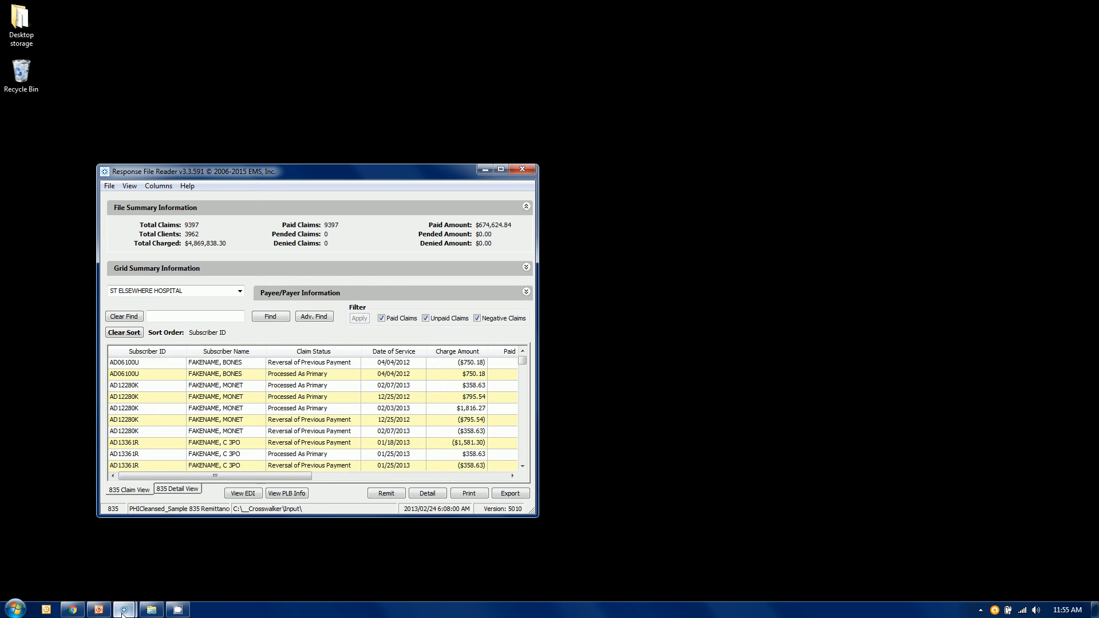
pyautogui.moveTo(123, 613)
pyautogui.click(215, 564)
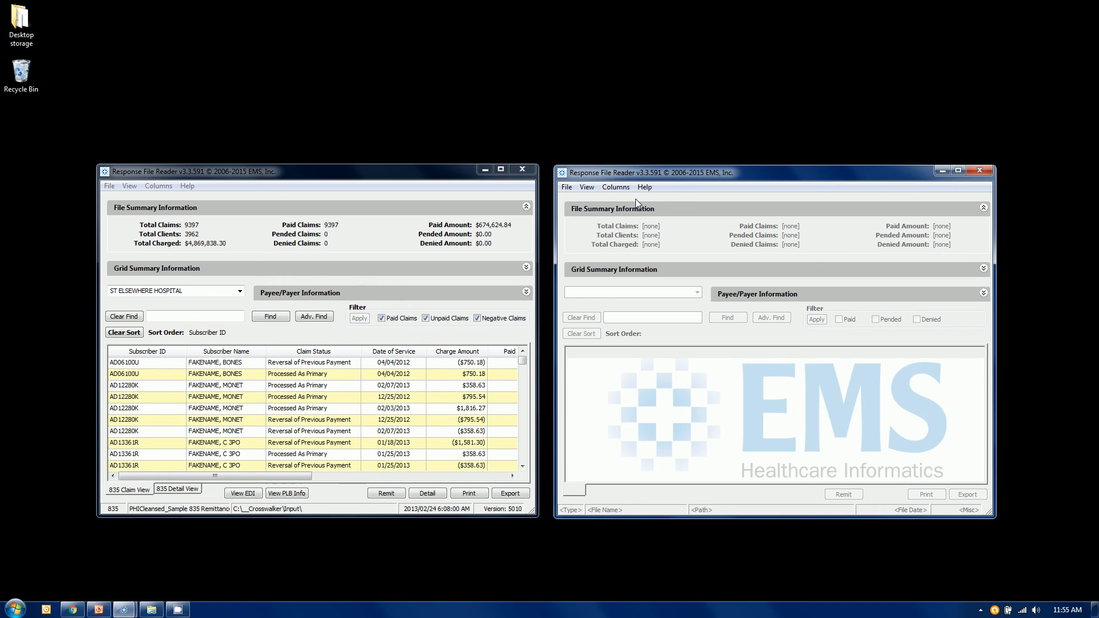
# Step: Load NM1QC_PHICleansed_Sample 835 Remittance.txt from the Output folder into the empty reader and sort its claims by Subscriber ID
pyautogui.click(569, 188)
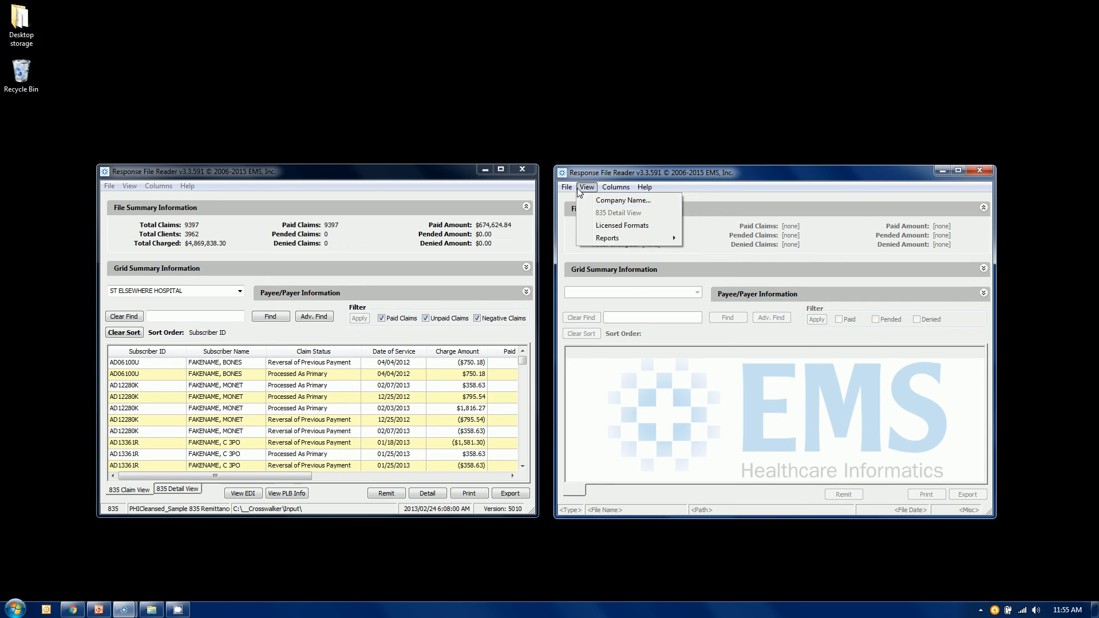
pyautogui.click(587, 201)
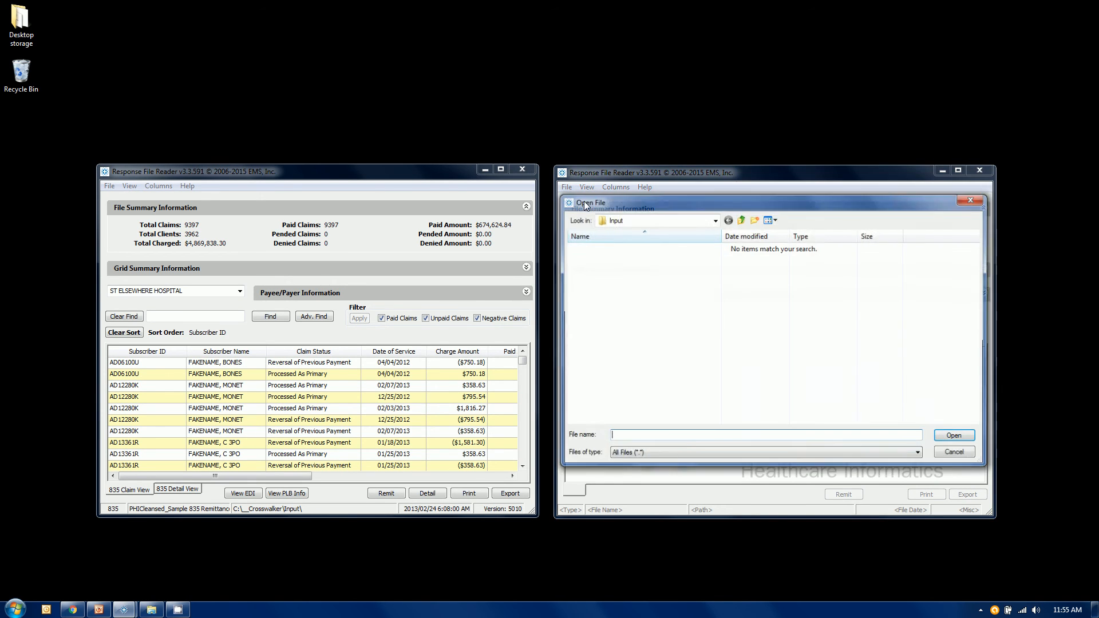
pyautogui.click(742, 220)
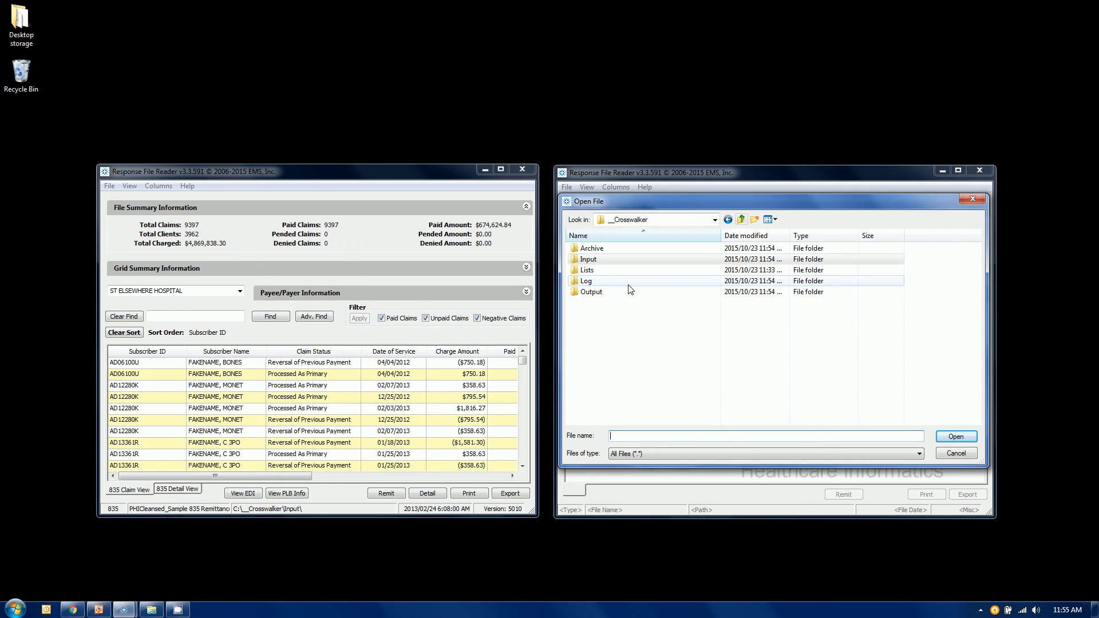
pyautogui.click(610, 297)
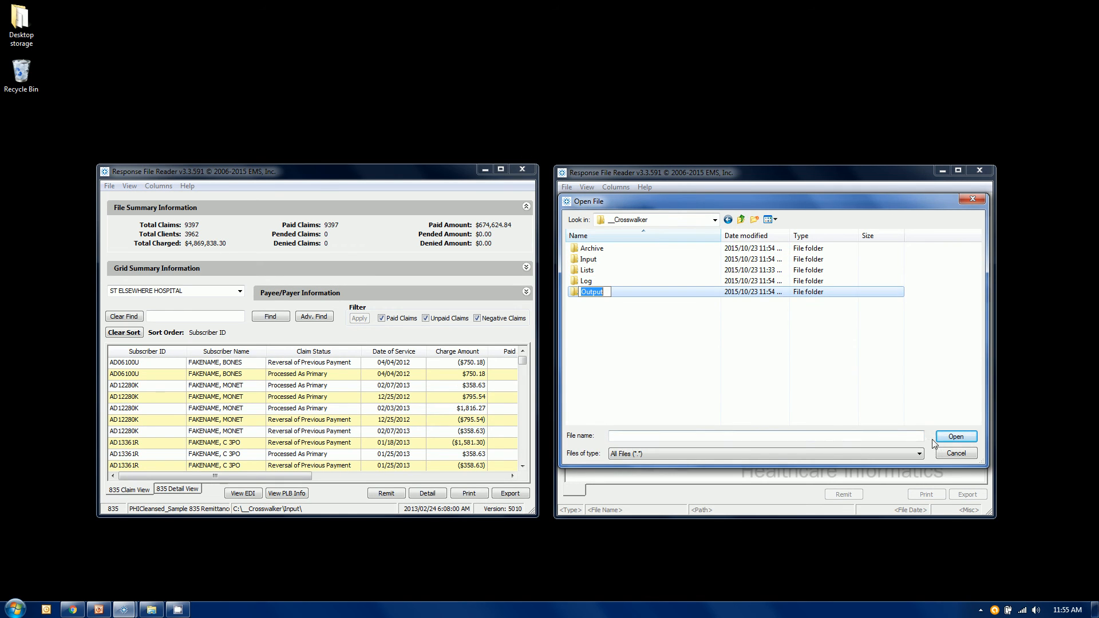
pyautogui.press('Escape')
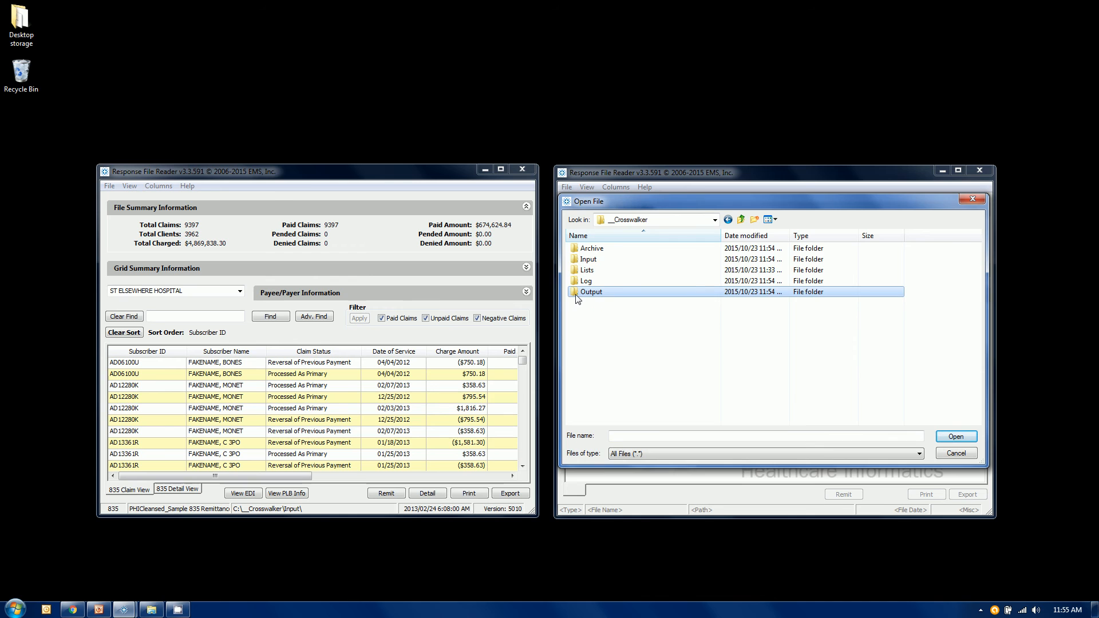
pyautogui.doubleClick(576, 293)
pyautogui.doubleClick(597, 250)
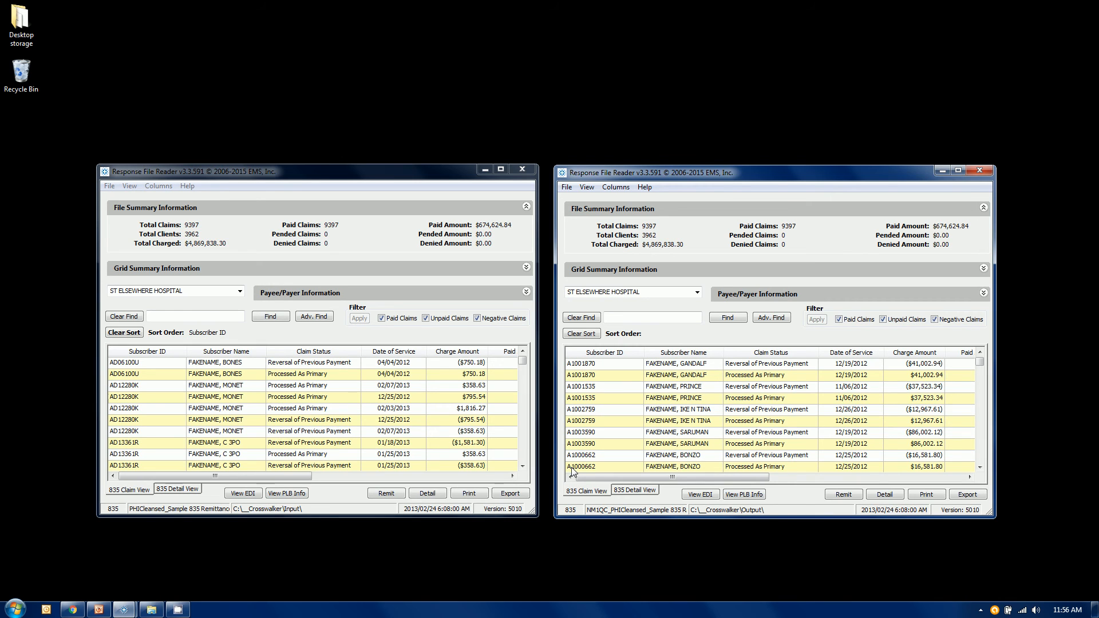
pyautogui.click(621, 354)
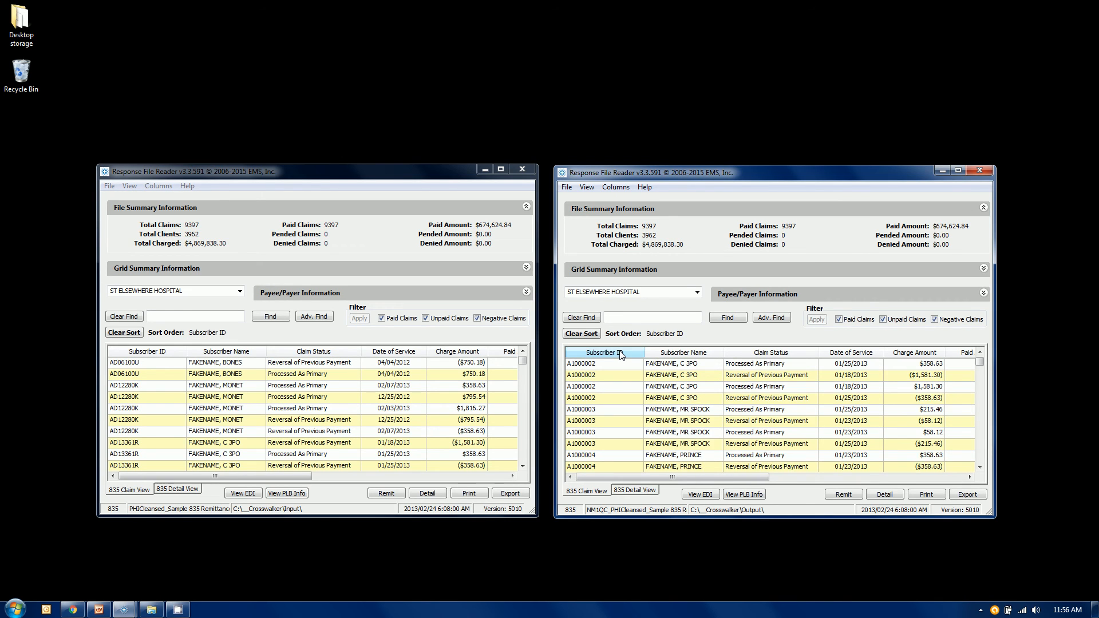
pyautogui.click(620, 354)
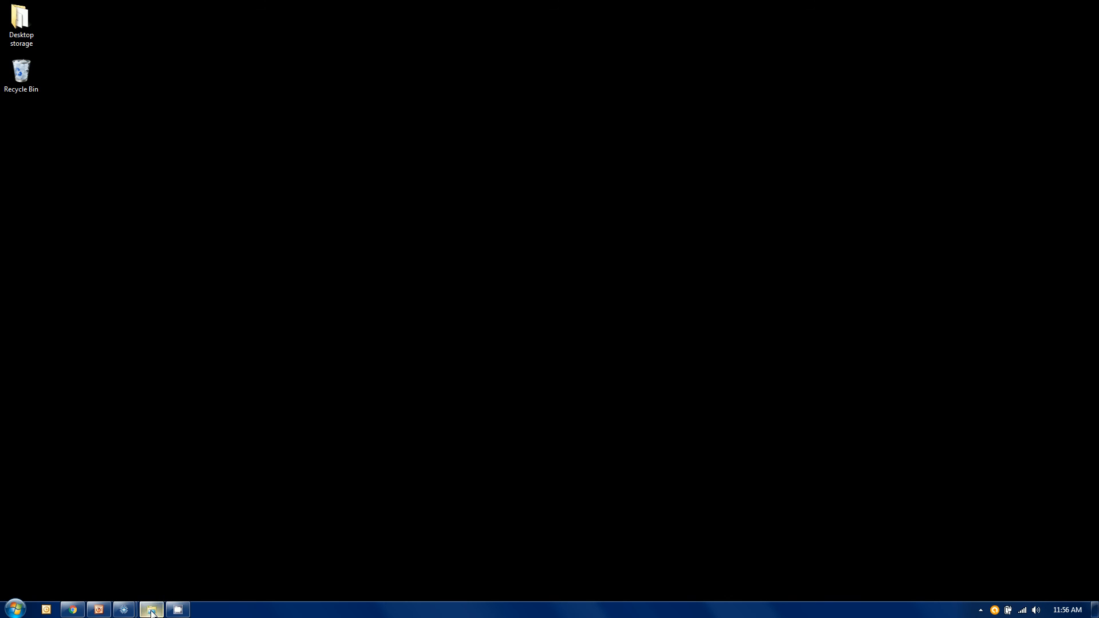
# Step: Return to the Log folder in Windows Explorer and open the NM1QC_FileCrosswalk_20151023.115423.log file in Notepad for review
pyautogui.click(151, 610)
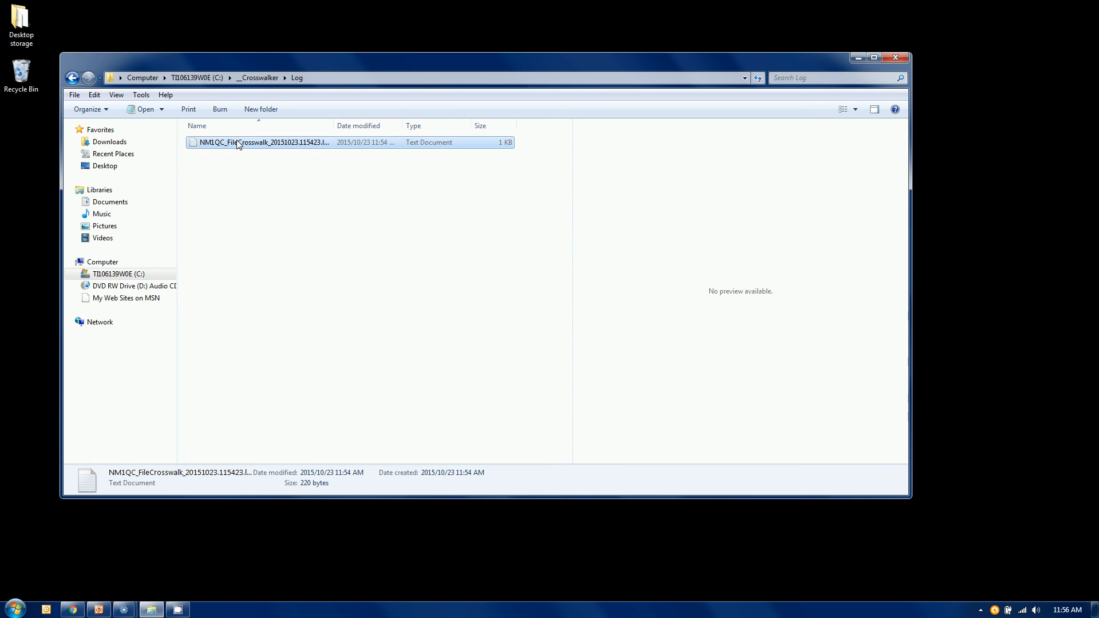
pyautogui.doubleClick(238, 144)
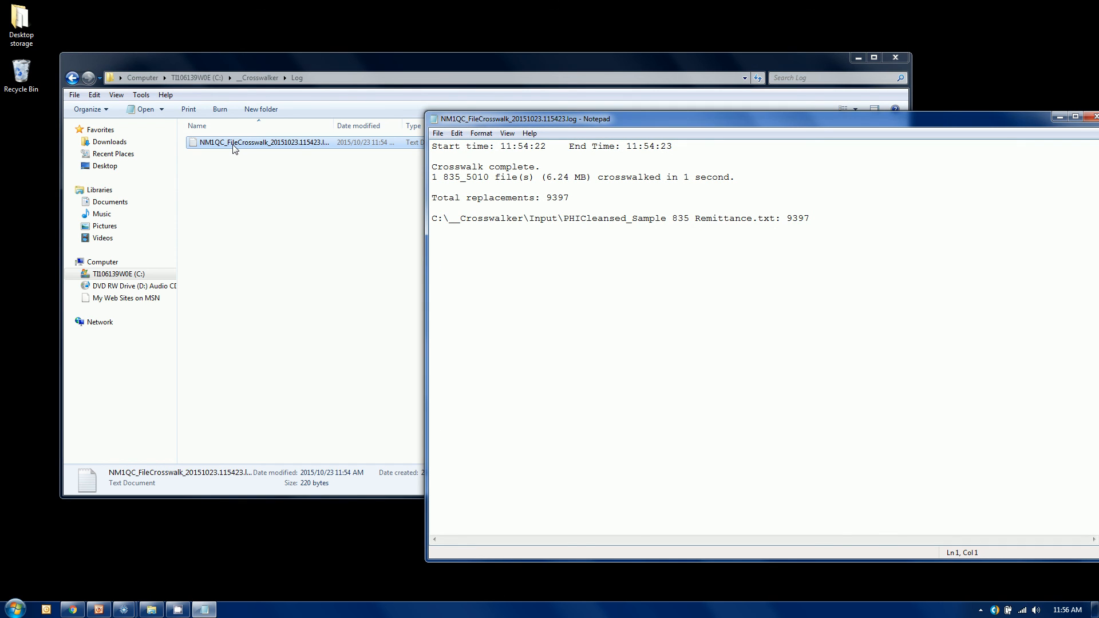